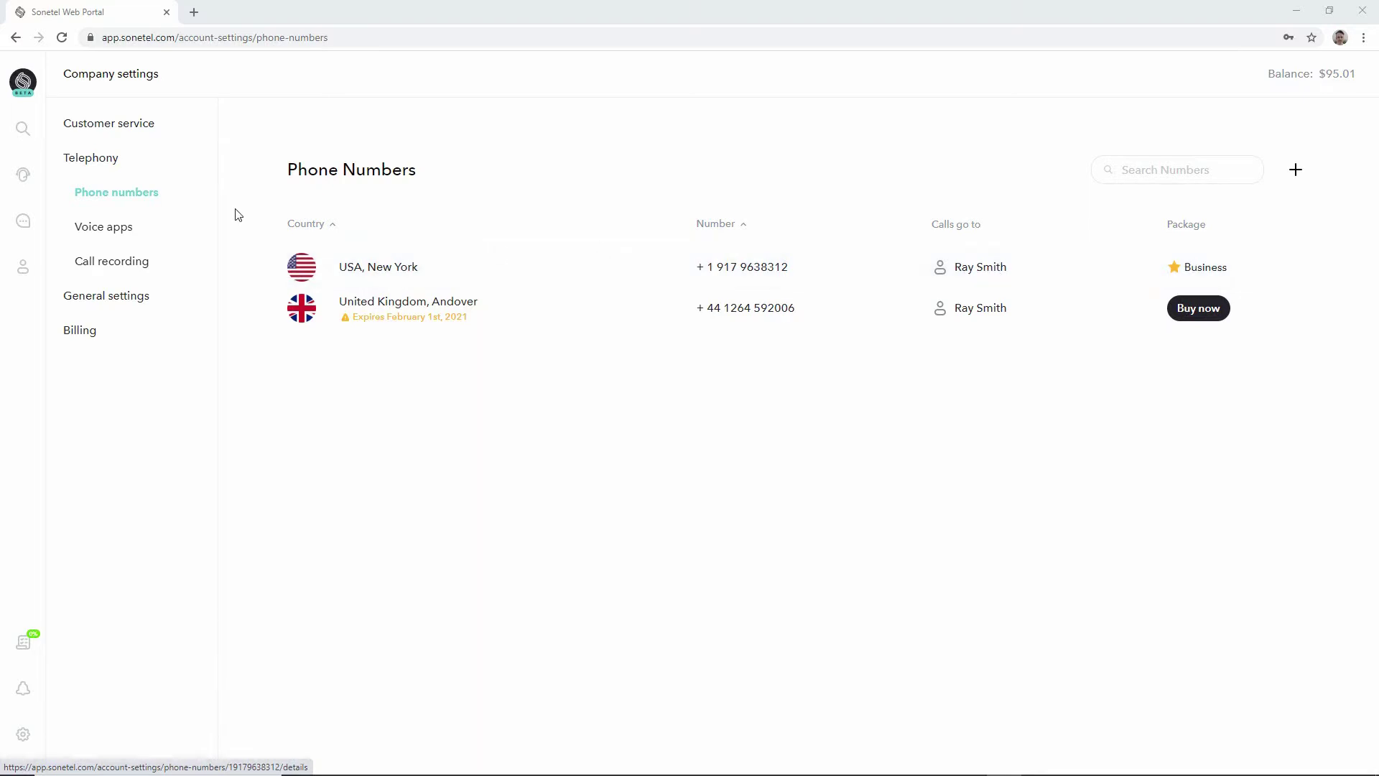
Navigate via Company settings to Telephony > Voice apps, where only Main menu is listed.
click(117, 236)
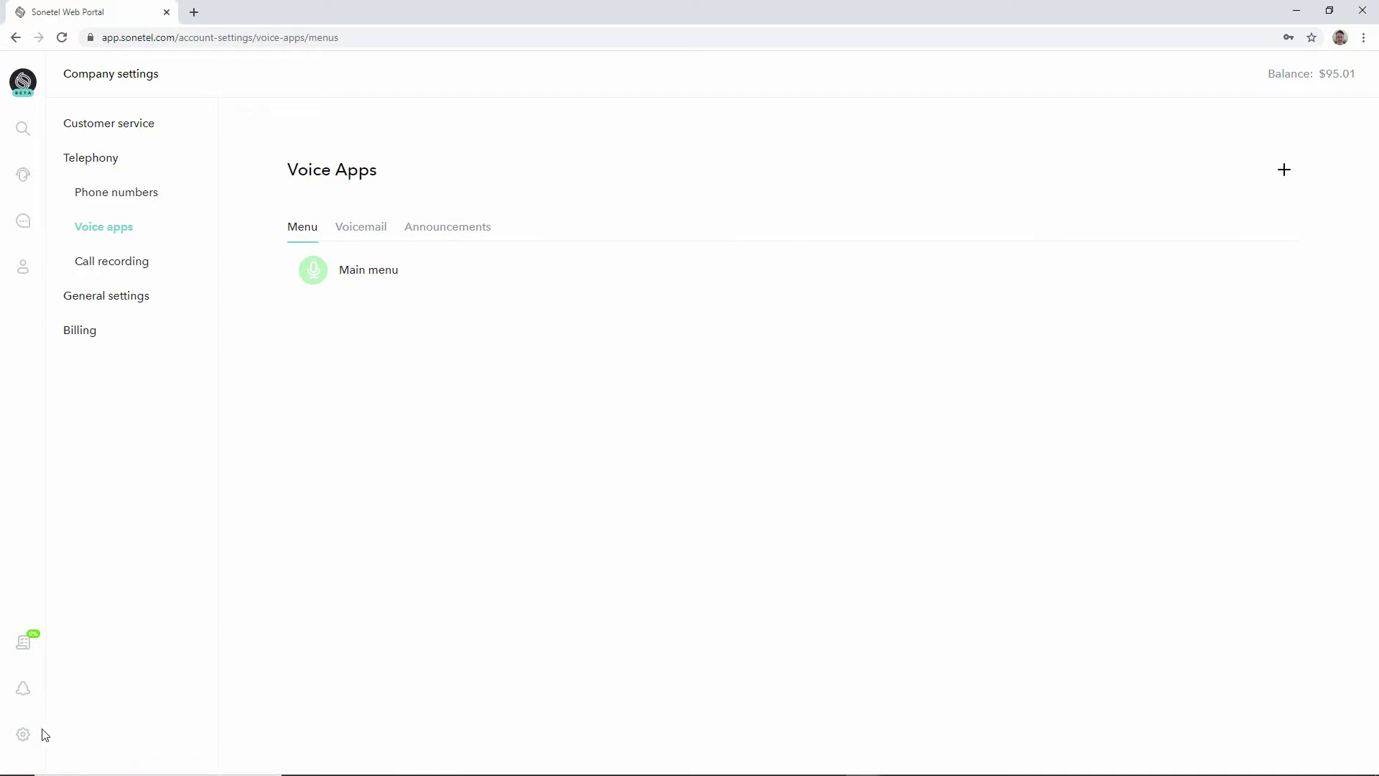
click(22, 740)
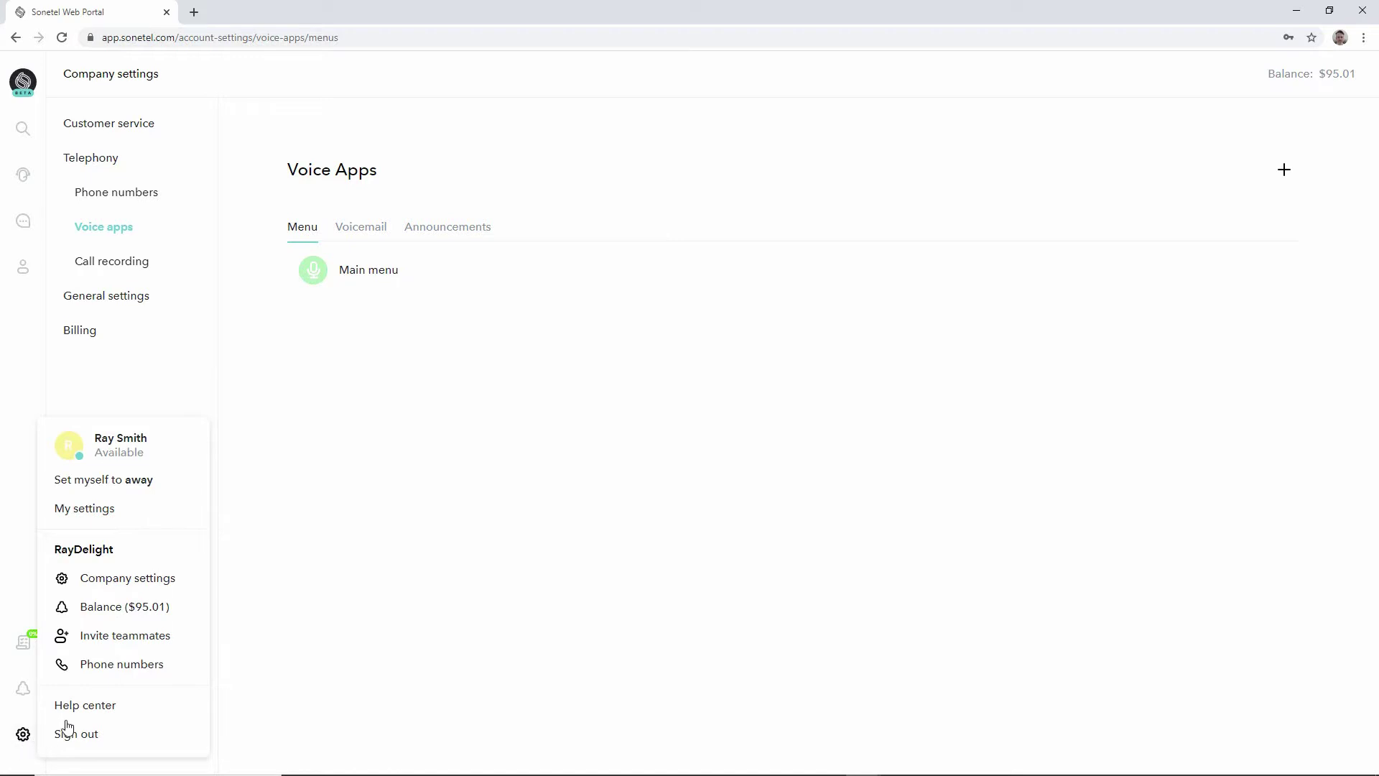
click(114, 587)
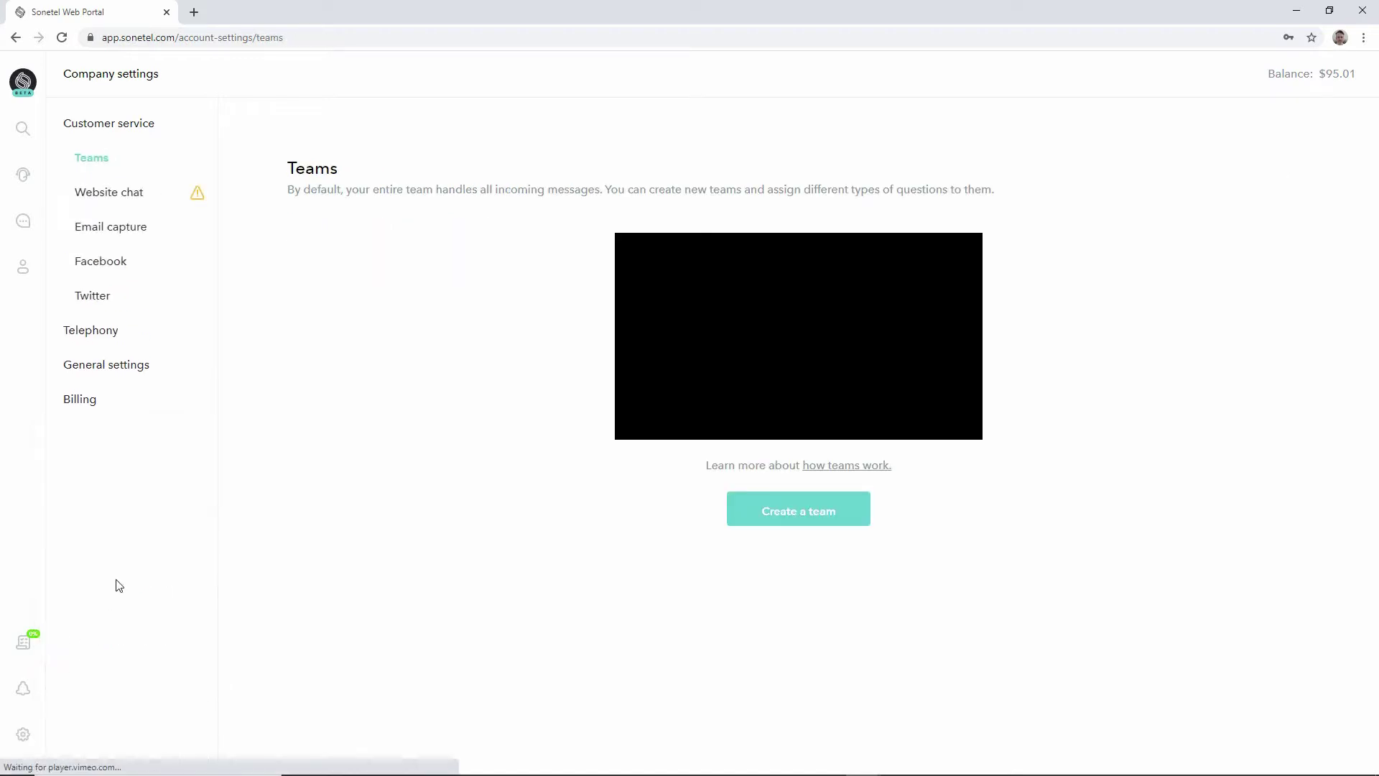
click(86, 331)
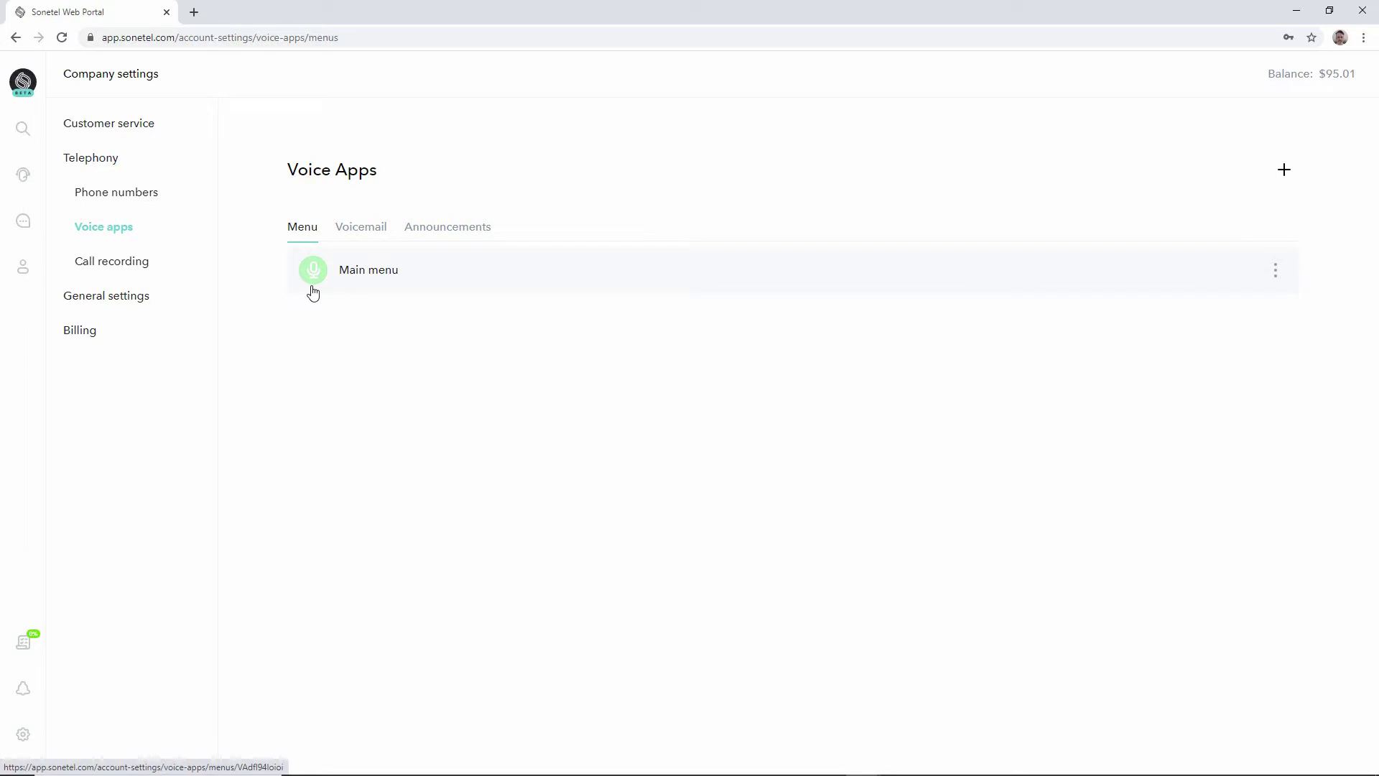
Create a new voice app named 'My menu' with the app type Menu.
click(1284, 174)
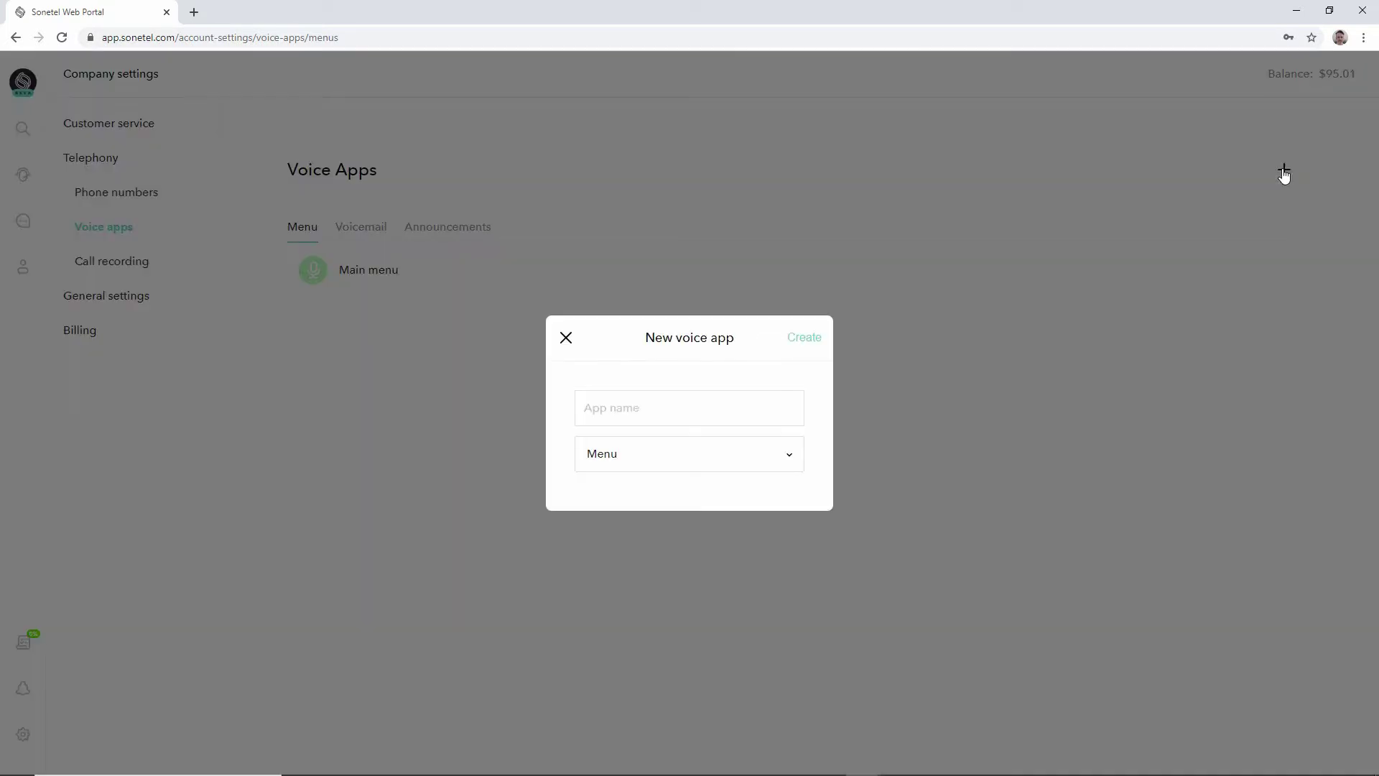
click(666, 406)
text(M)
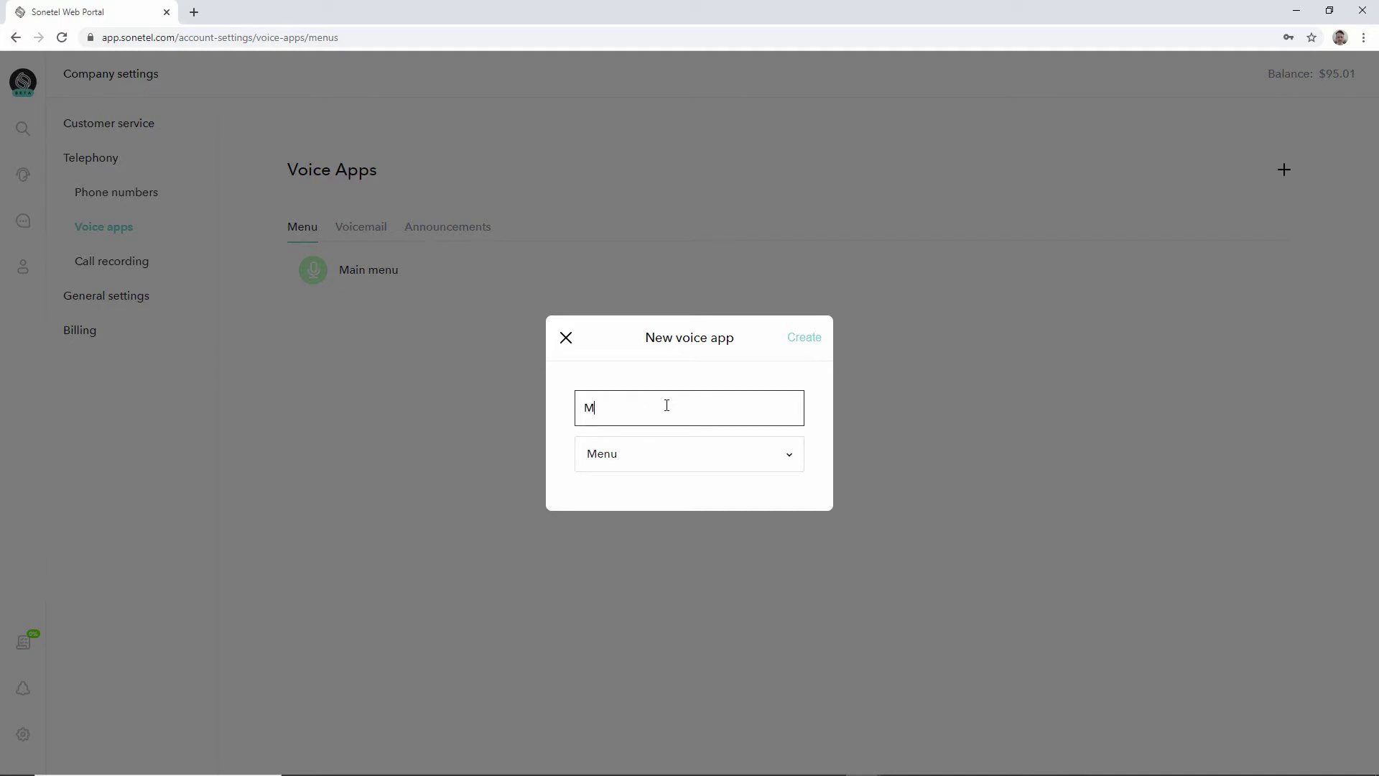
text(y menu)
click(657, 457)
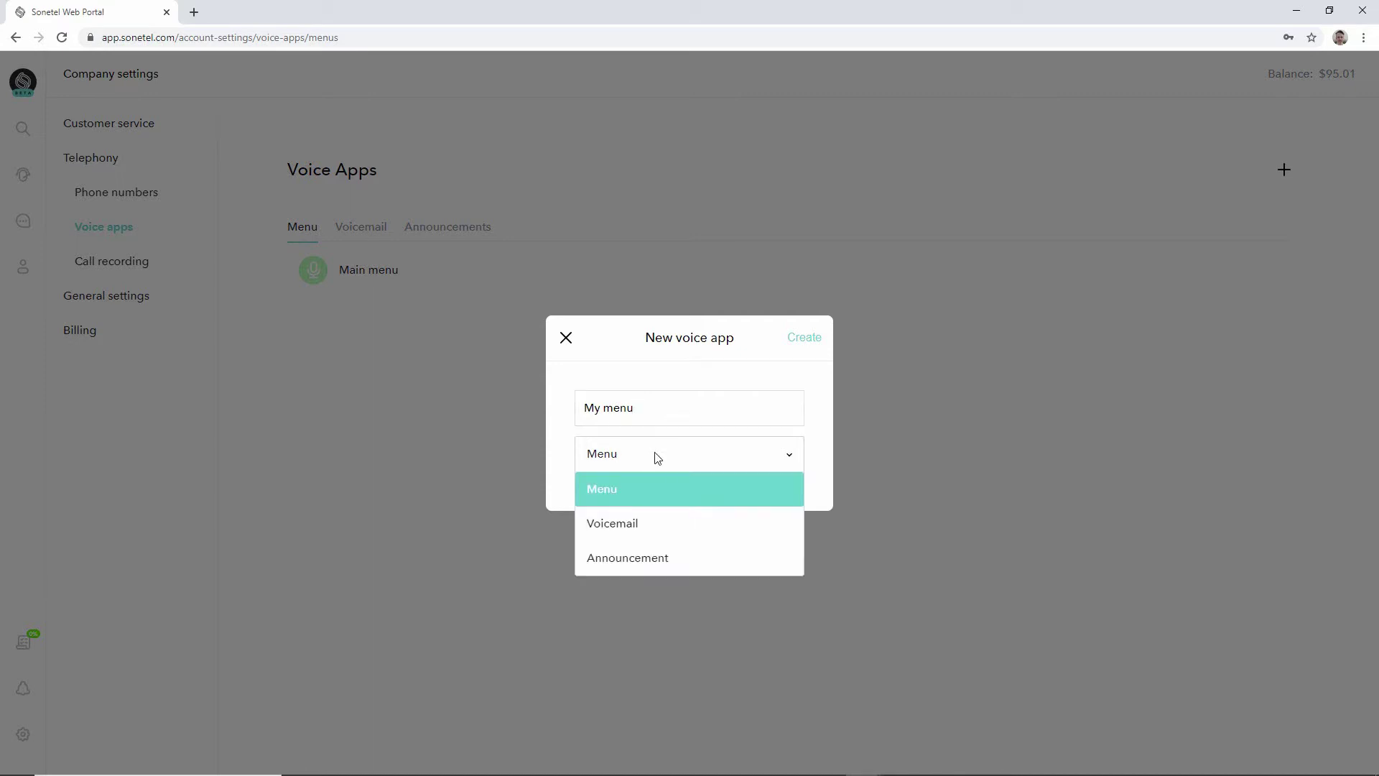
click(631, 491)
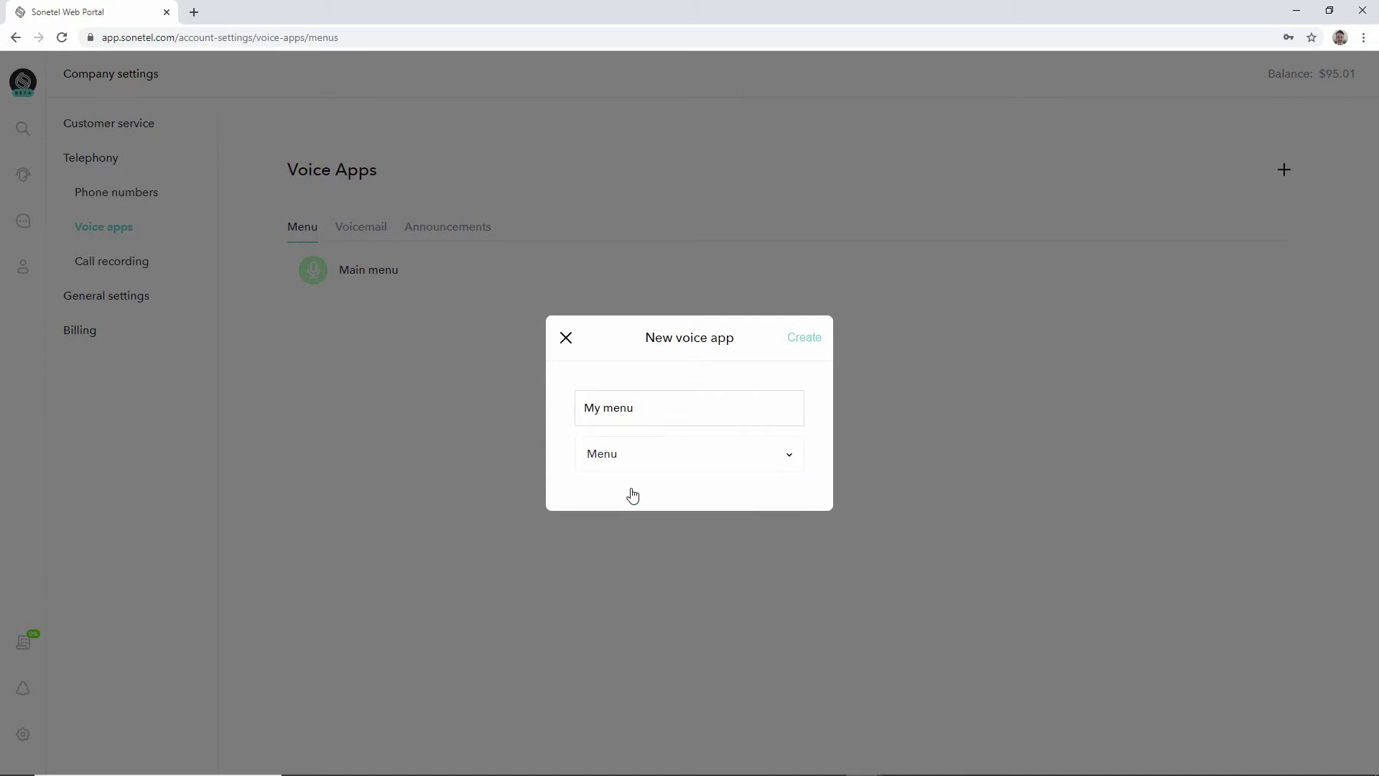
click(806, 339)
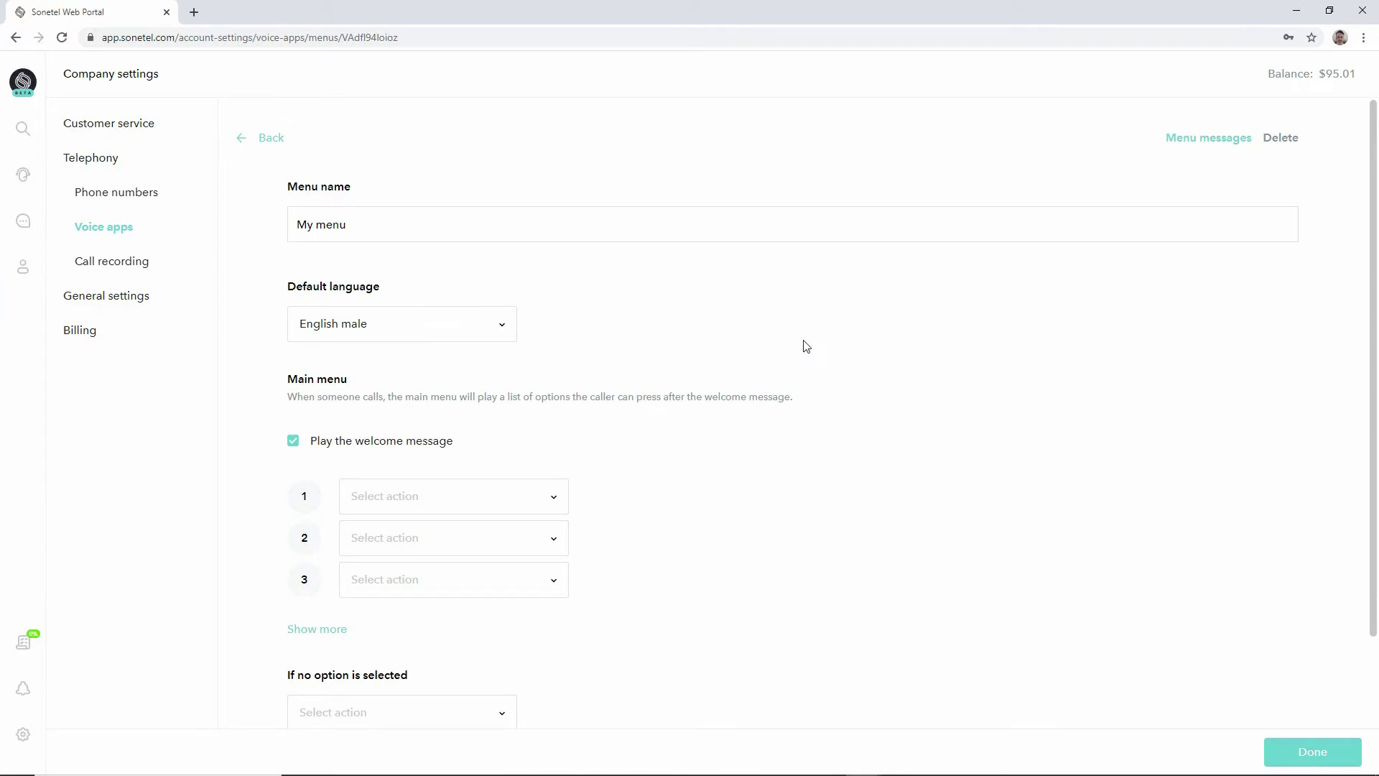
Change My menu's default language to English female and keep the welcome message playing.
click(500, 327)
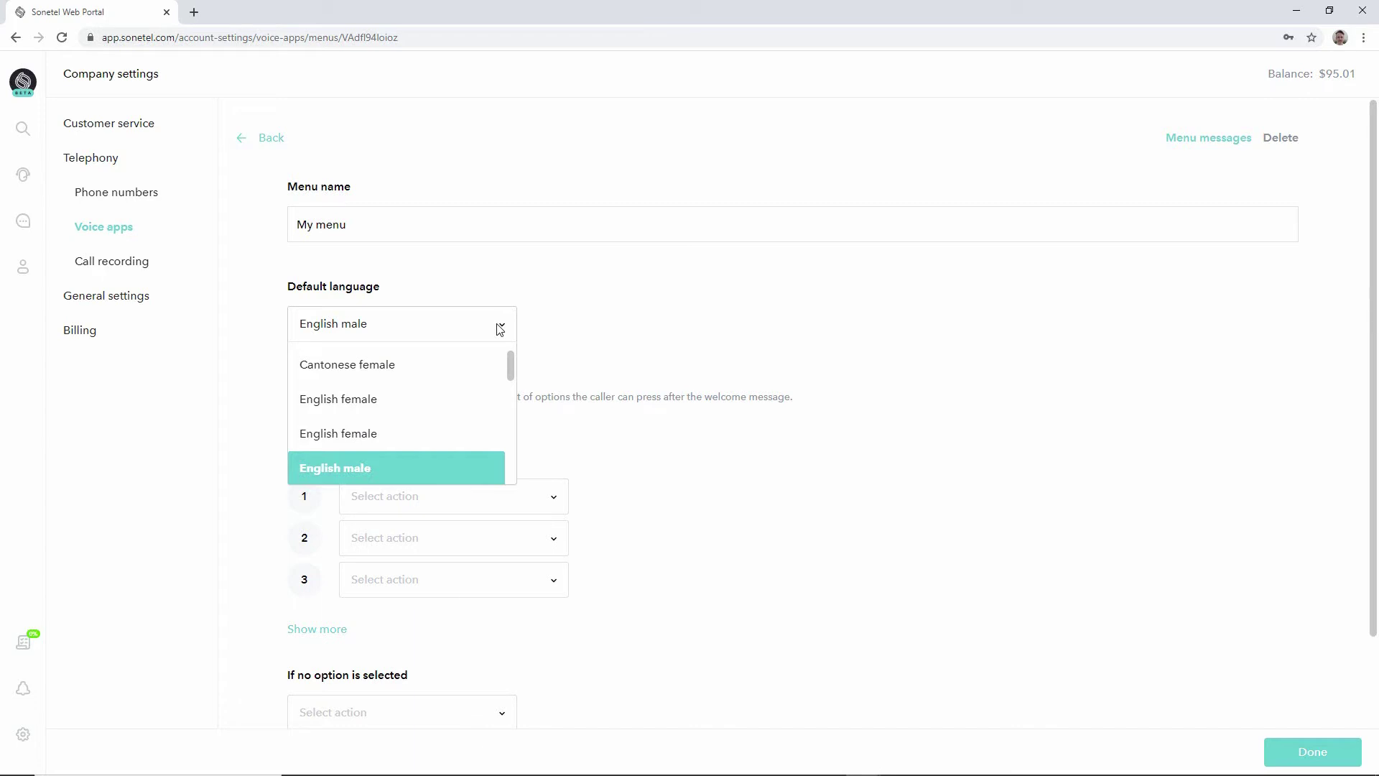
scroll(460, 359, up, 1)
click(446, 364)
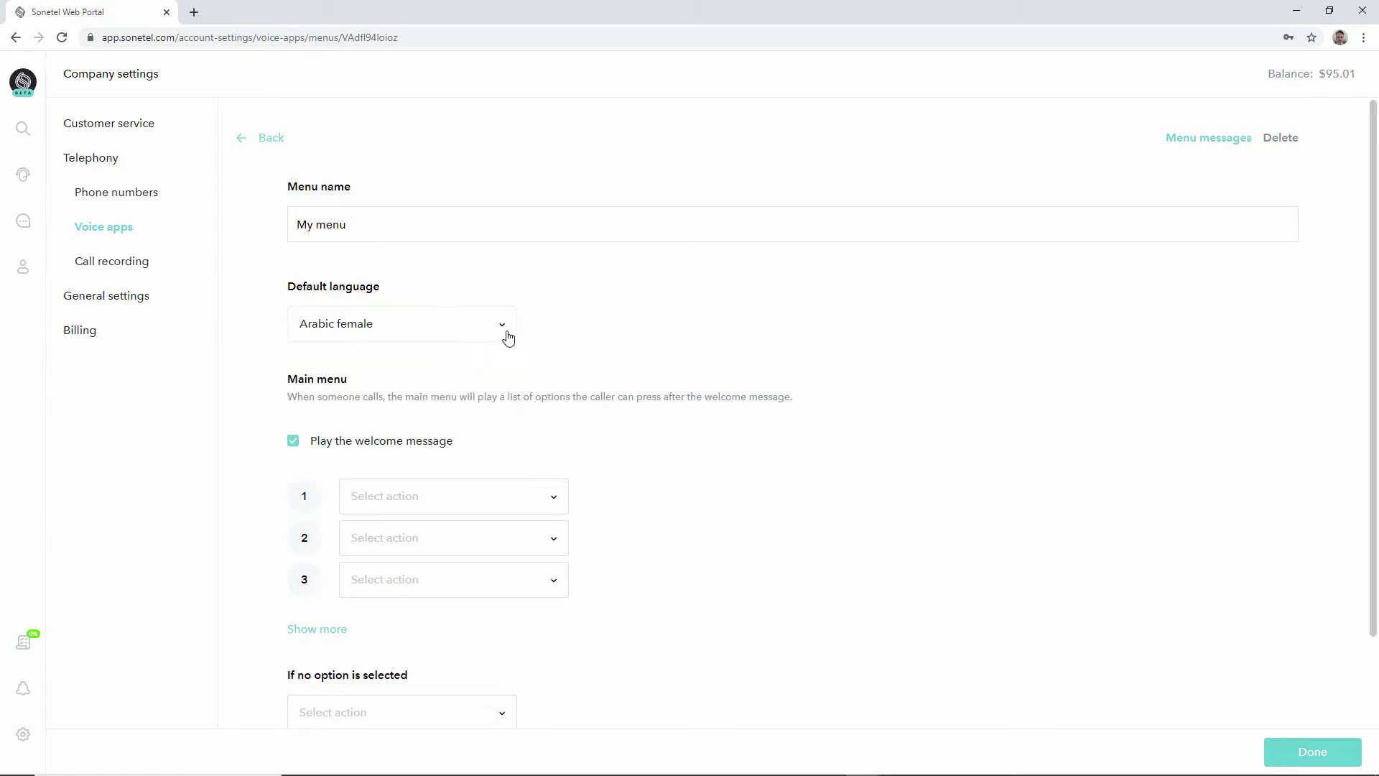
click(508, 337)
click(456, 428)
click(292, 445)
click(292, 445)
Make digit 1 connect to a selected user.
click(557, 502)
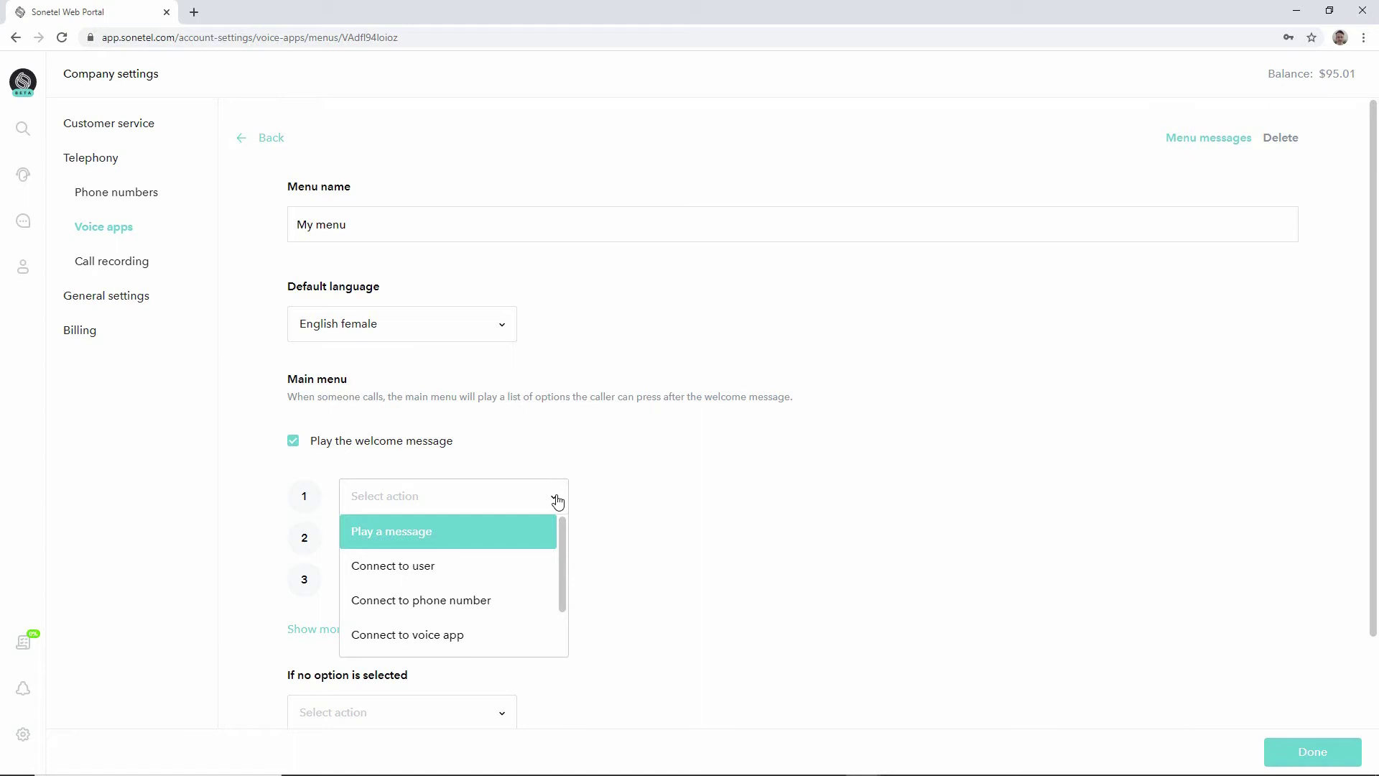
click(529, 567)
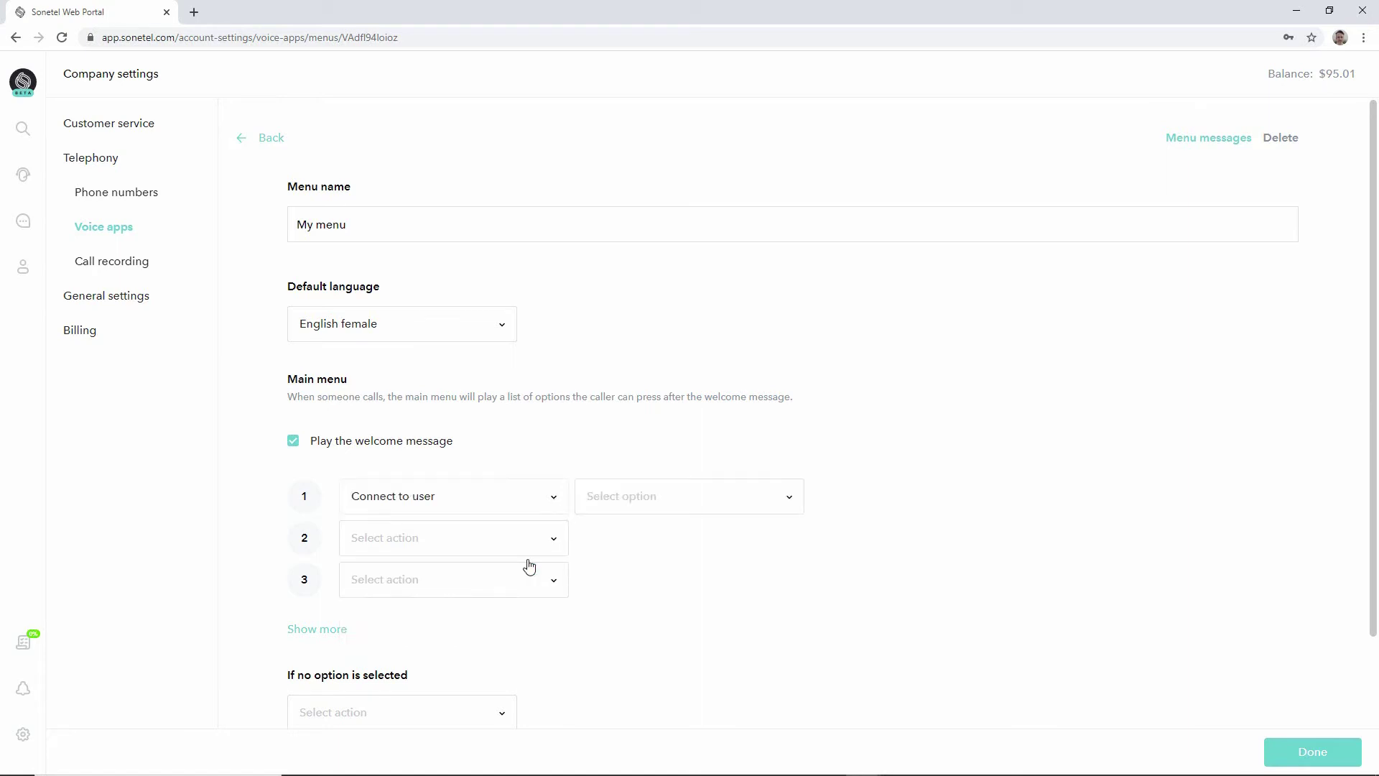
click(773, 501)
click(722, 544)
Make digit 2 connect to an external phone number.
click(553, 550)
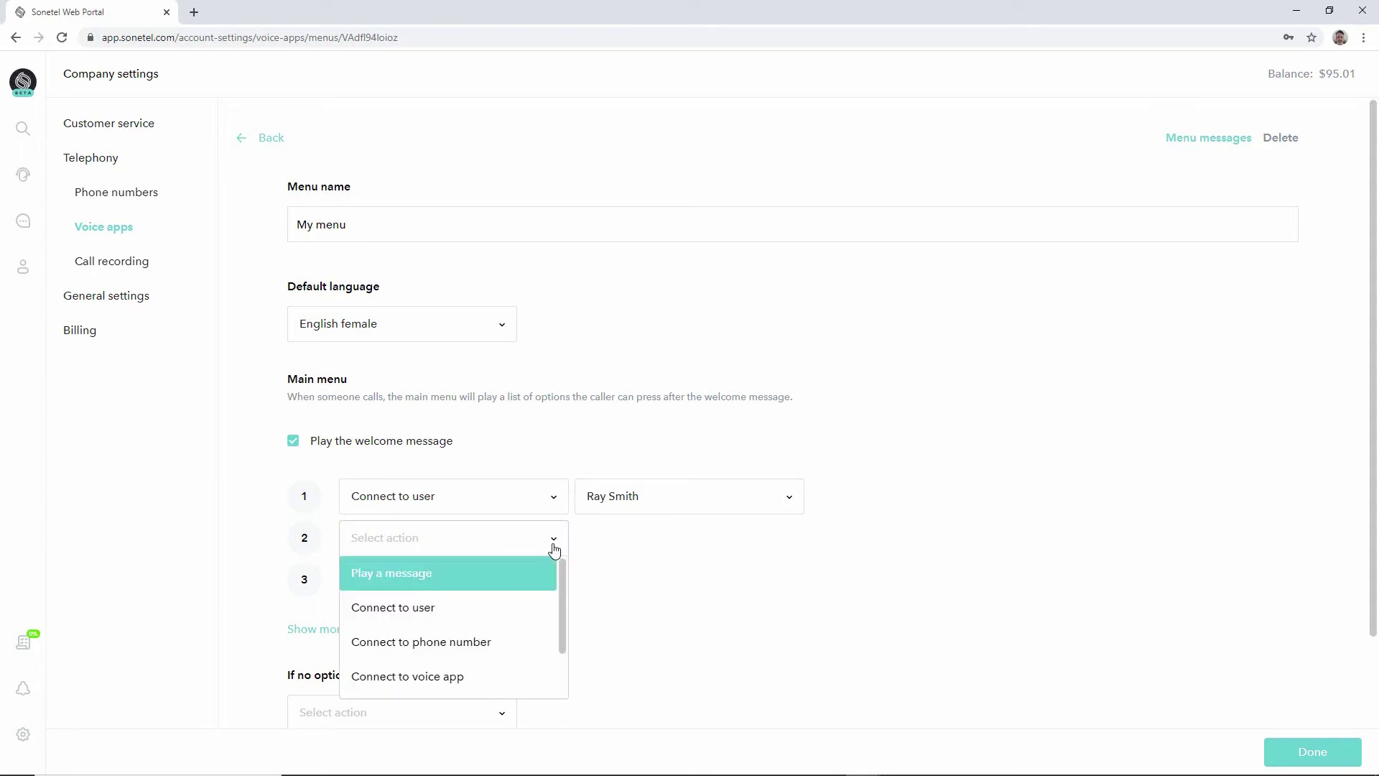
click(514, 642)
click(625, 541)
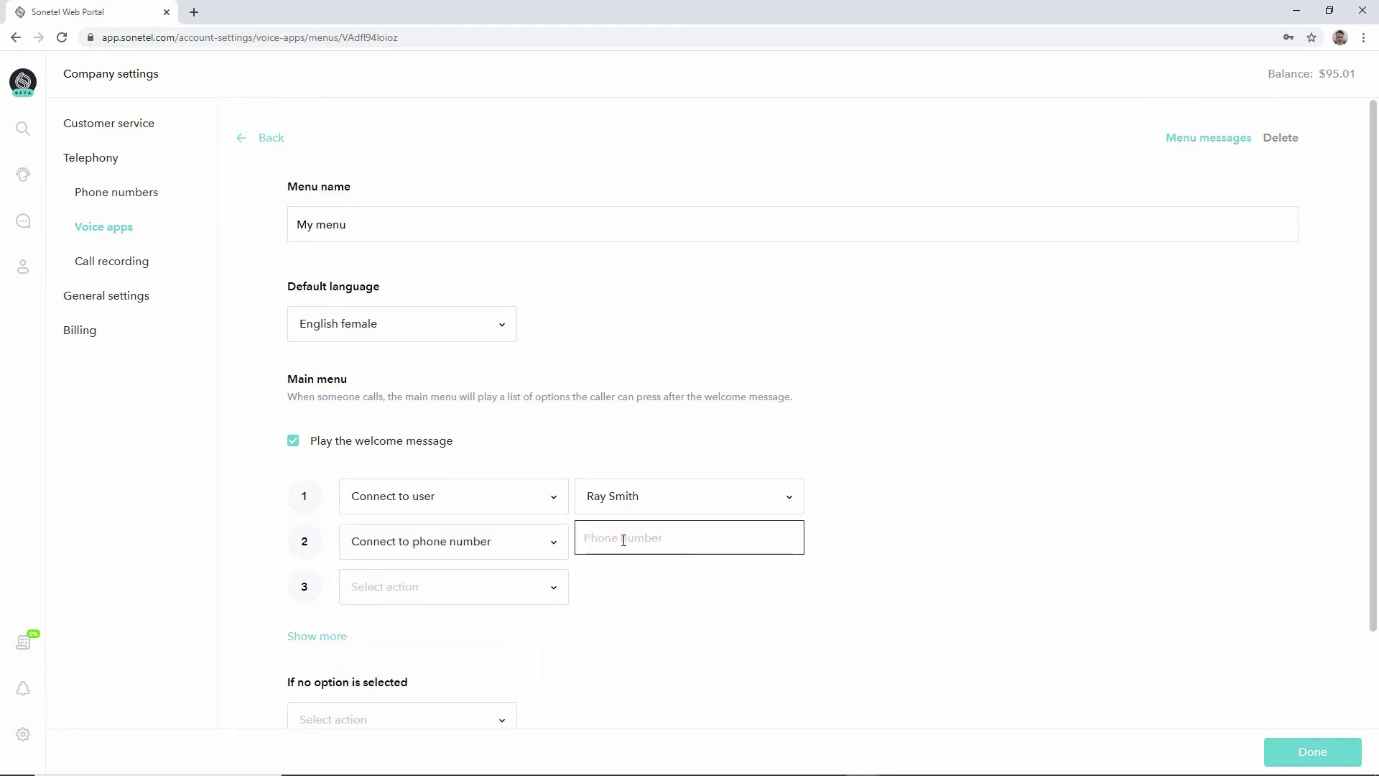
Browse digit 3's action choices and close the list without picking one.
click(548, 588)
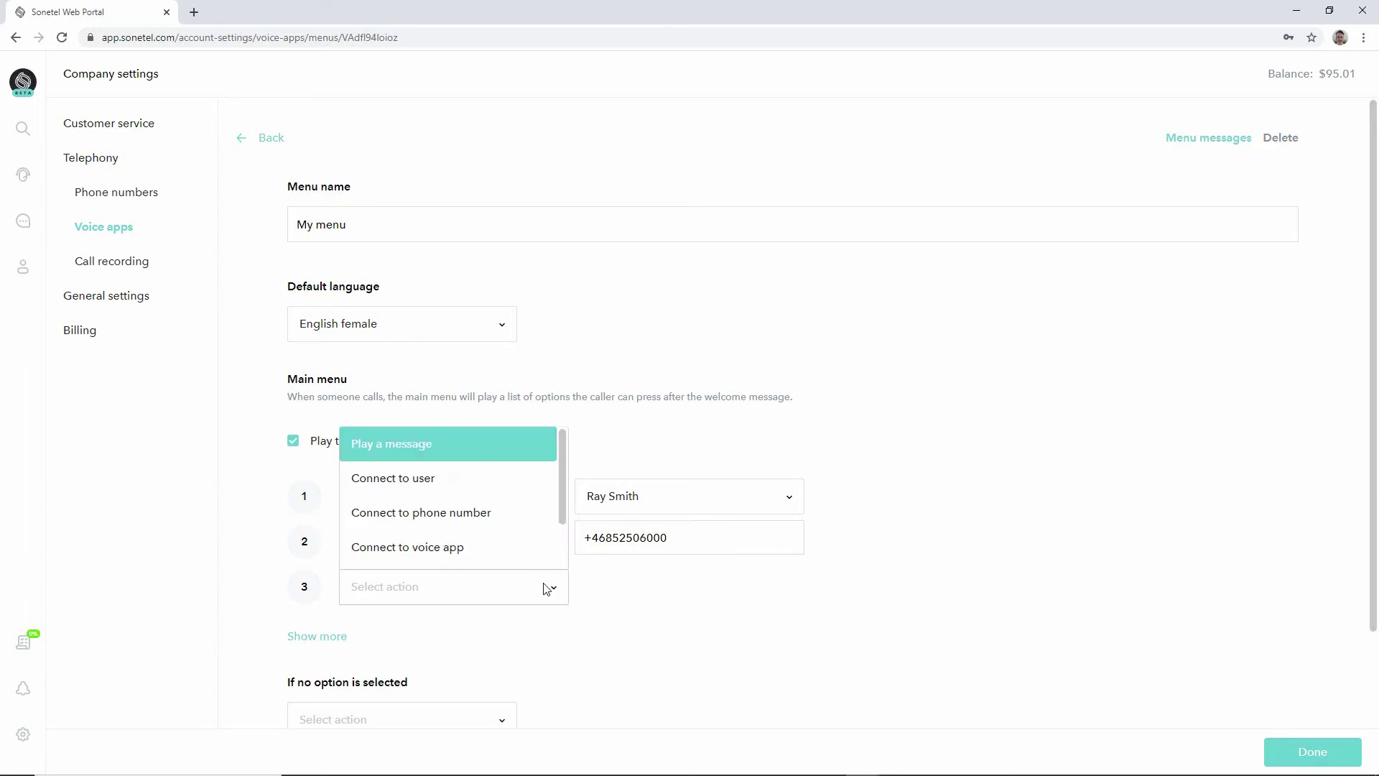
scroll(512, 560, down, 1)
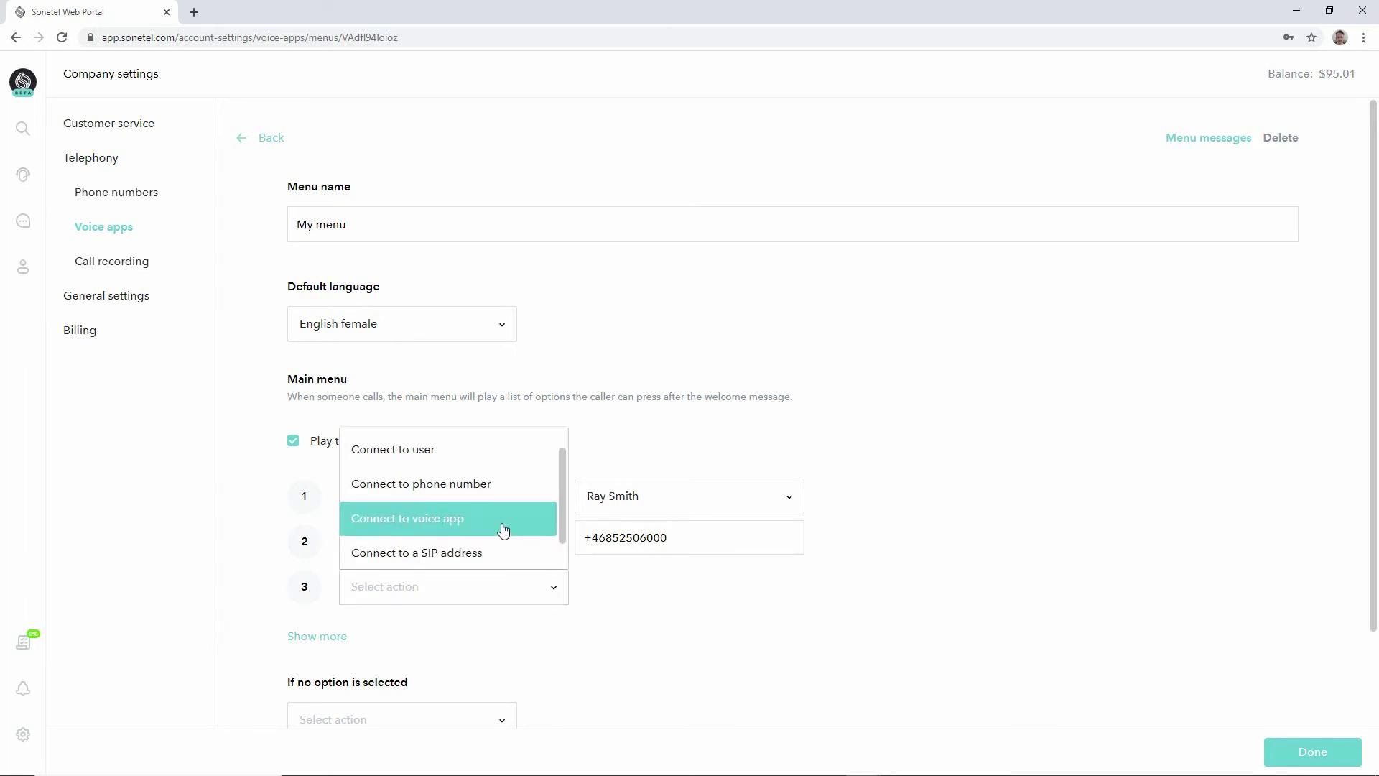
drag(562, 511, 562, 480)
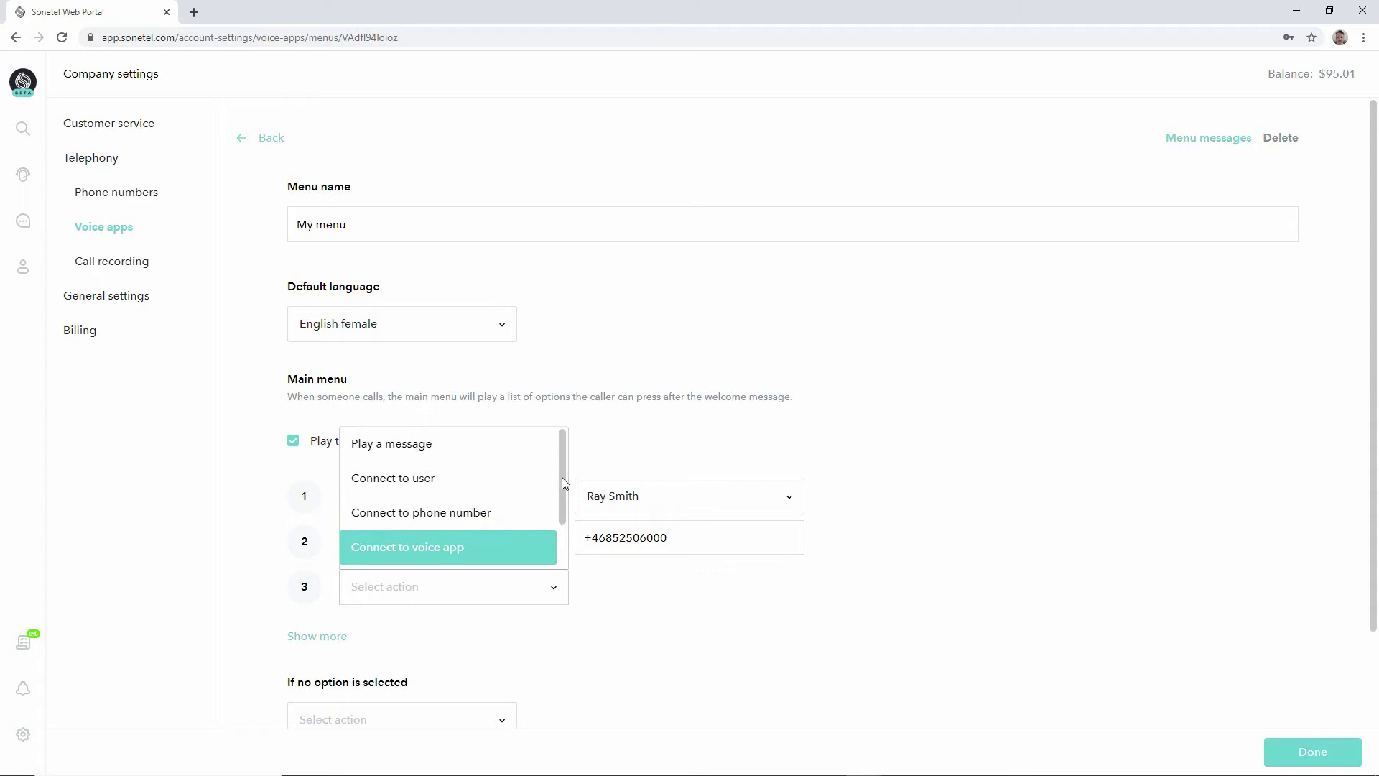
click(627, 437)
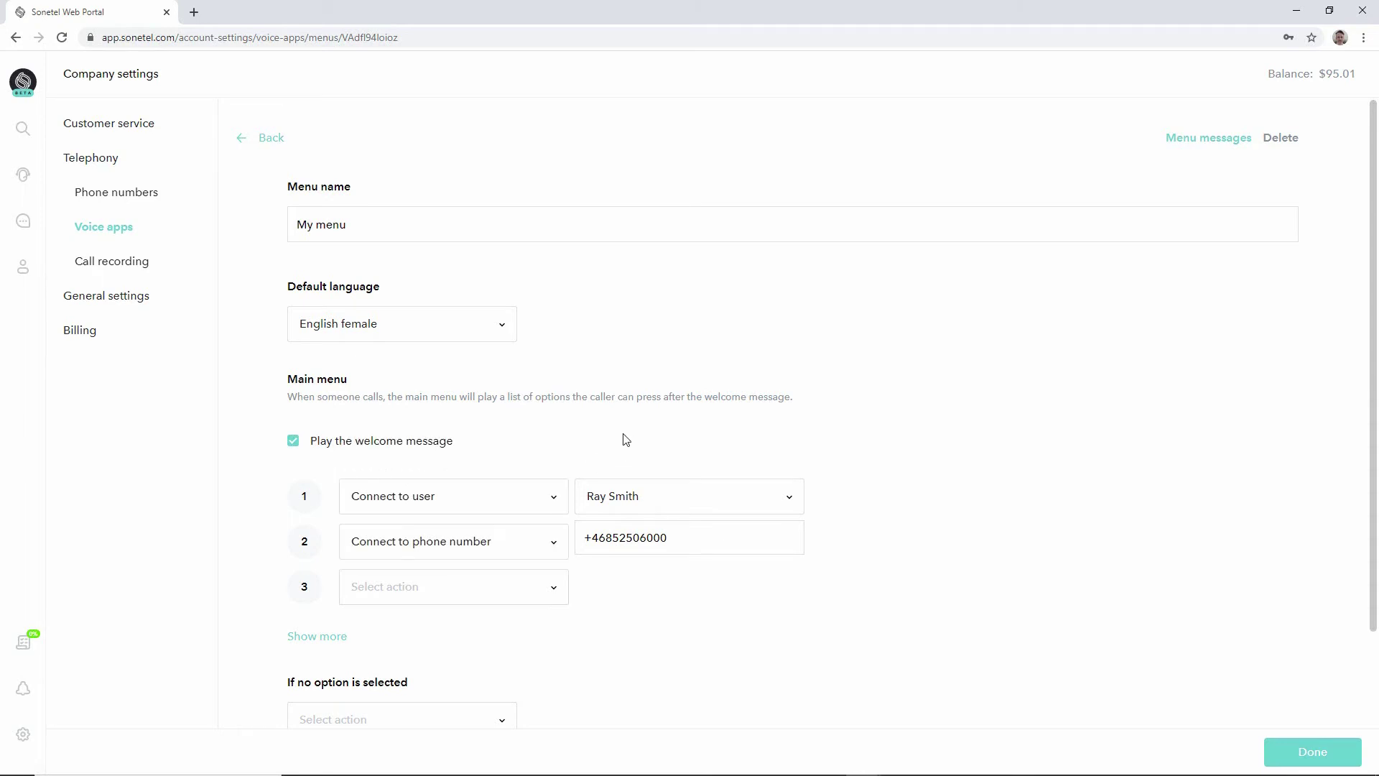
Expand the menu to view digits 4 through 0, then collapse it back to three.
click(318, 640)
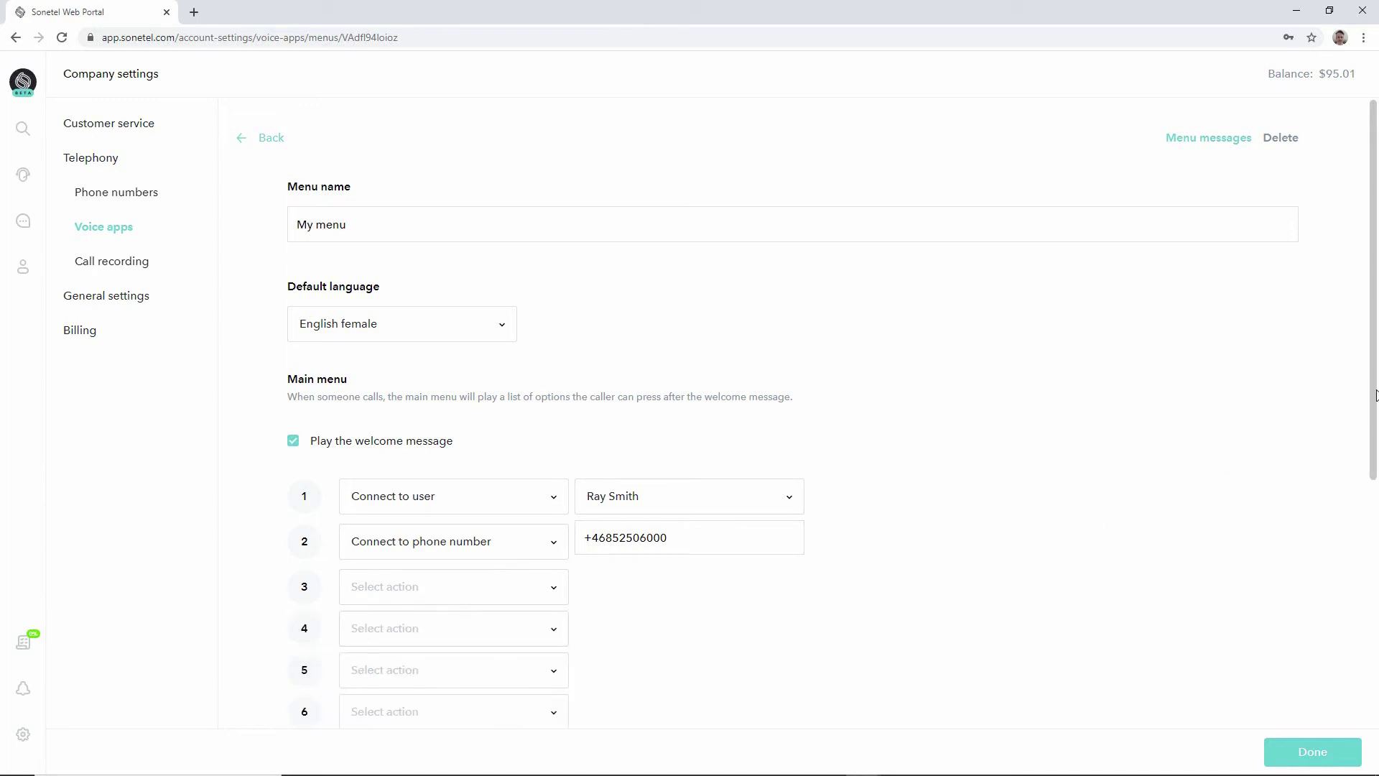
drag(1375, 393, 1351, 548)
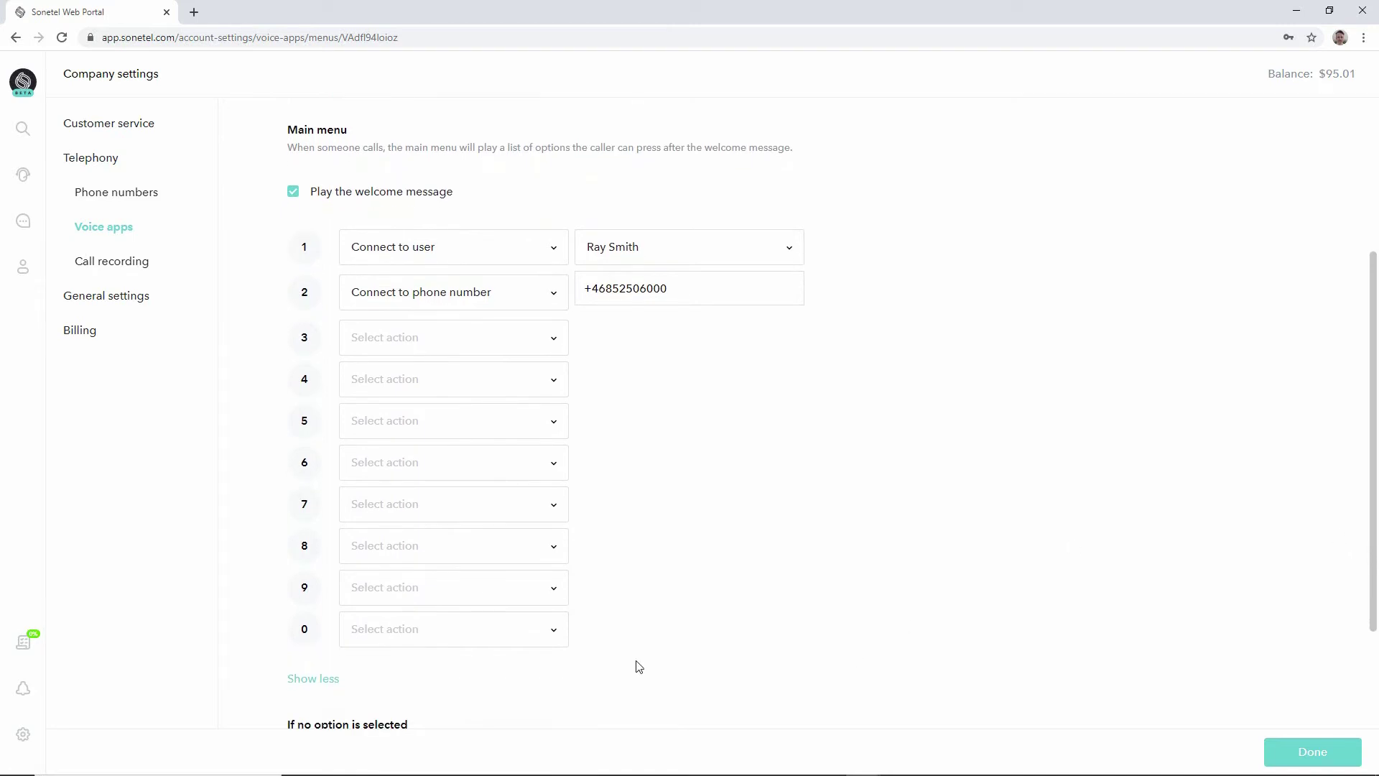
click(320, 680)
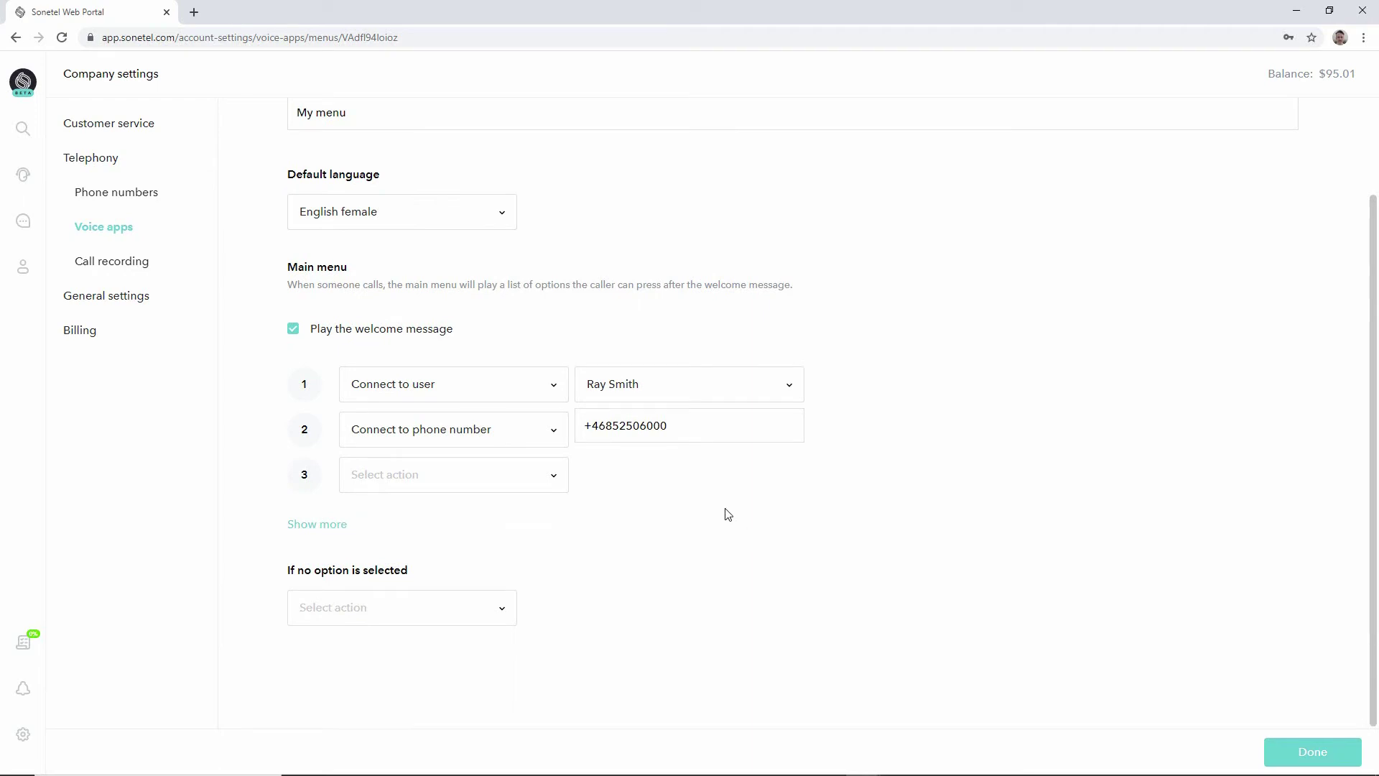
Set the 'If no option is selected' action to Disconnect.
click(504, 611)
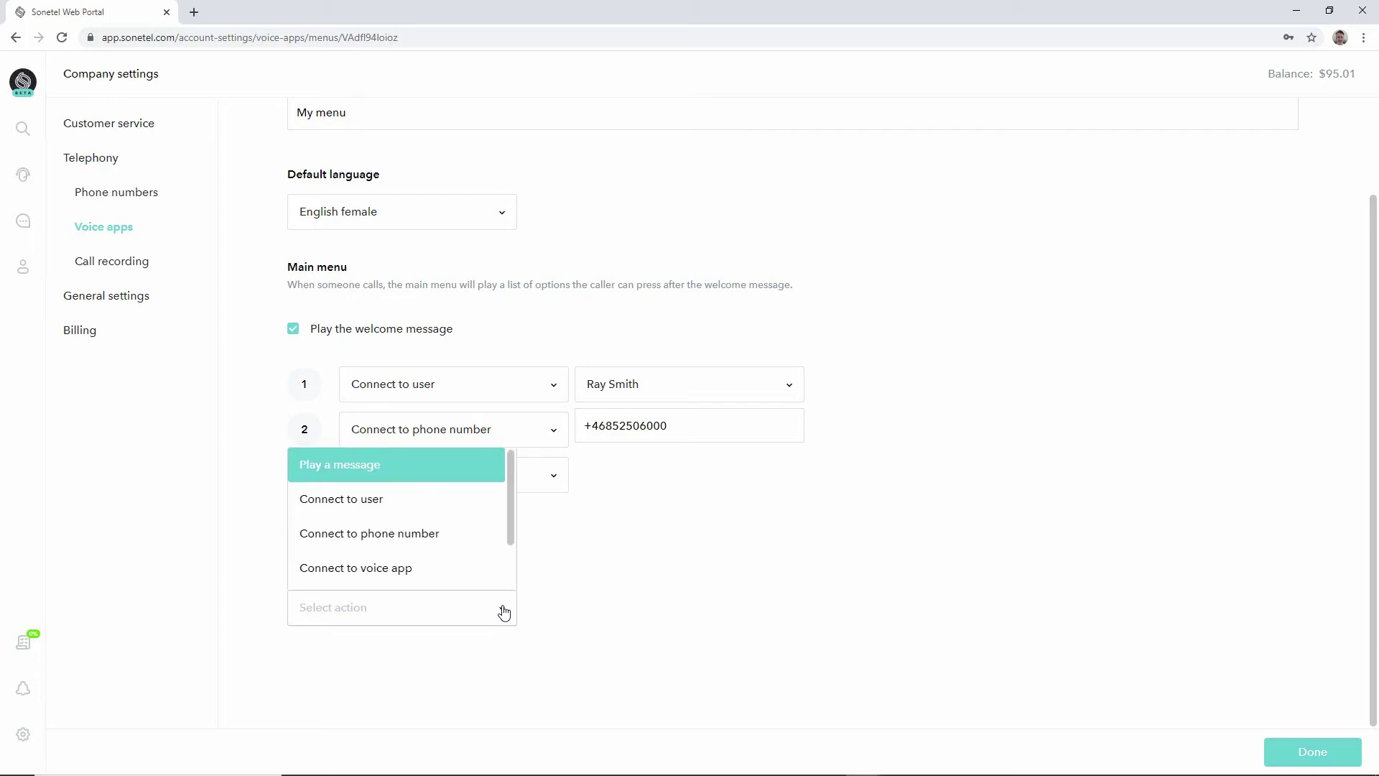
drag(507, 518, 504, 567)
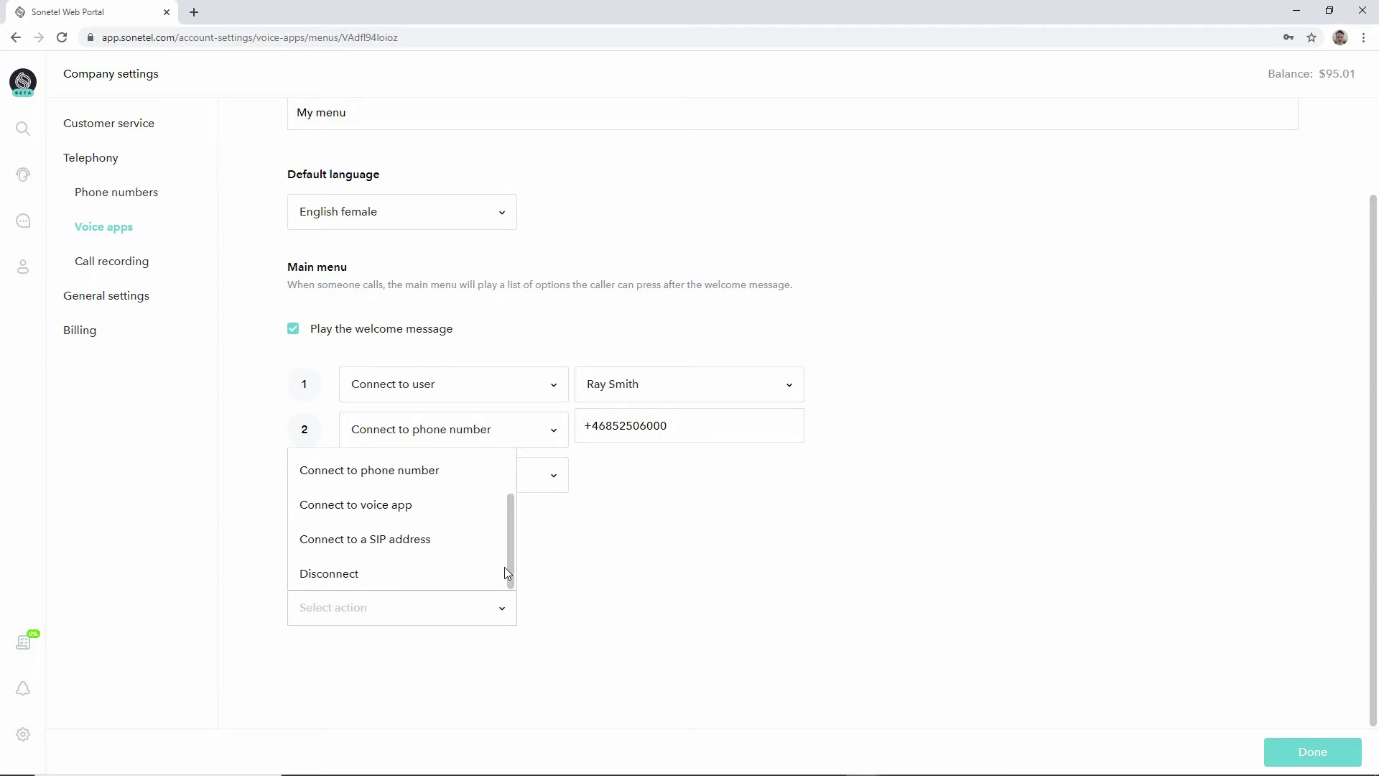
click(446, 575)
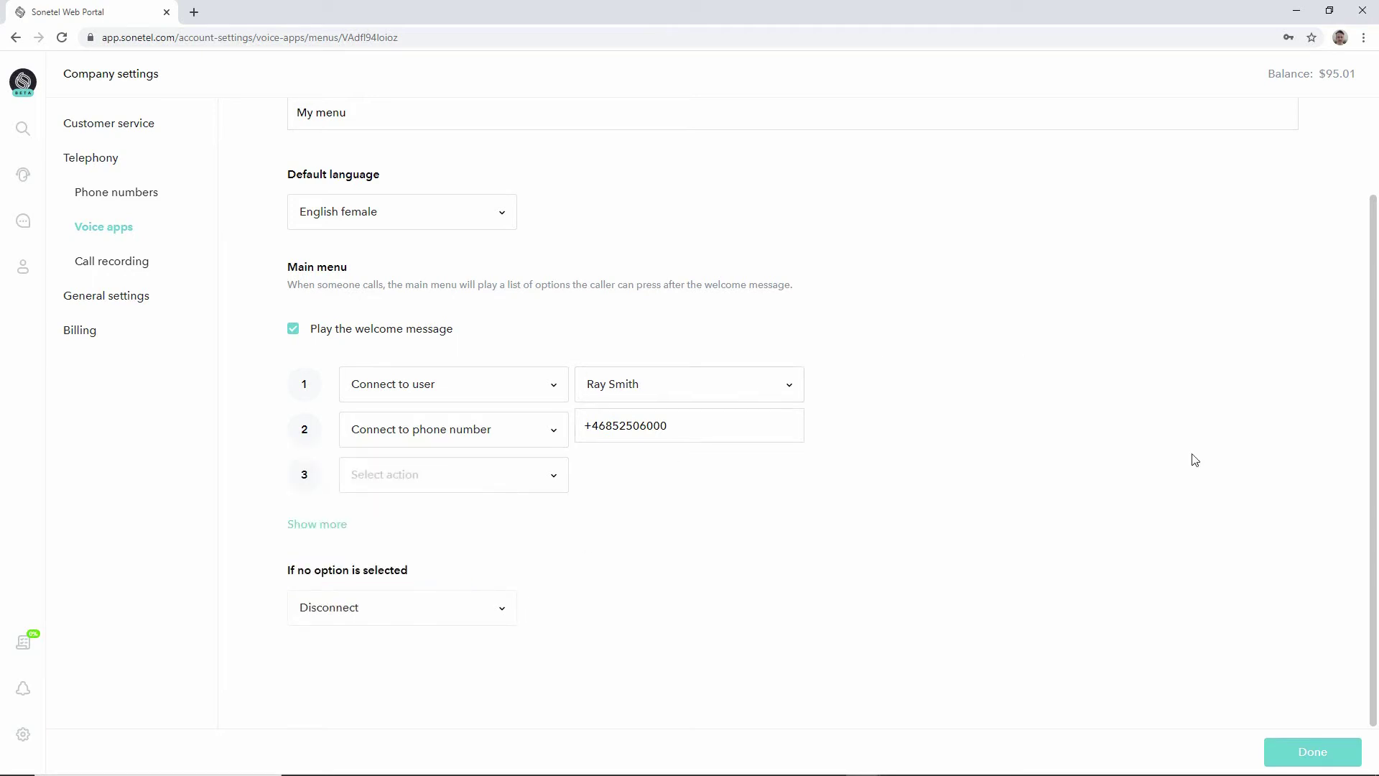
drag(1374, 484, 1377, 376)
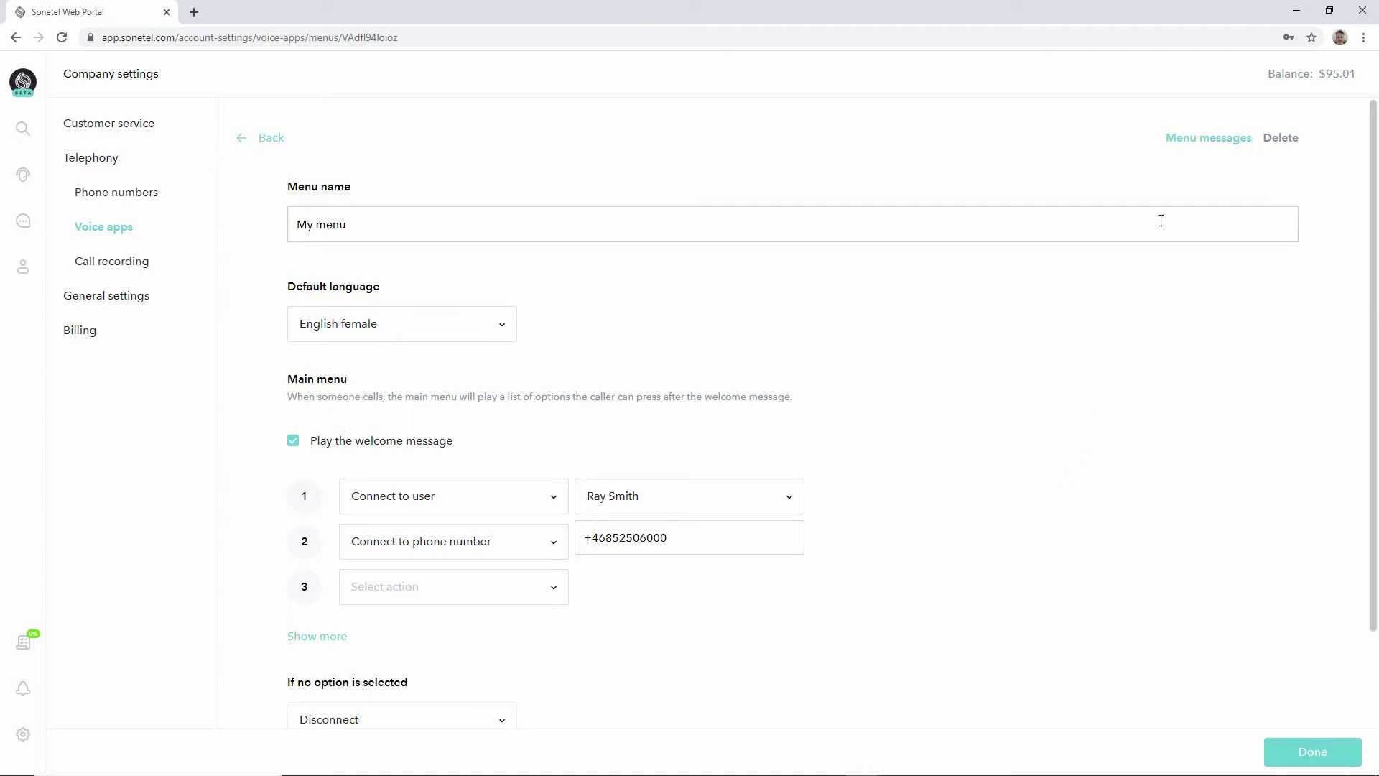
Preview the Welcome message from the messages list, then choose to replace its audio.
click(1197, 146)
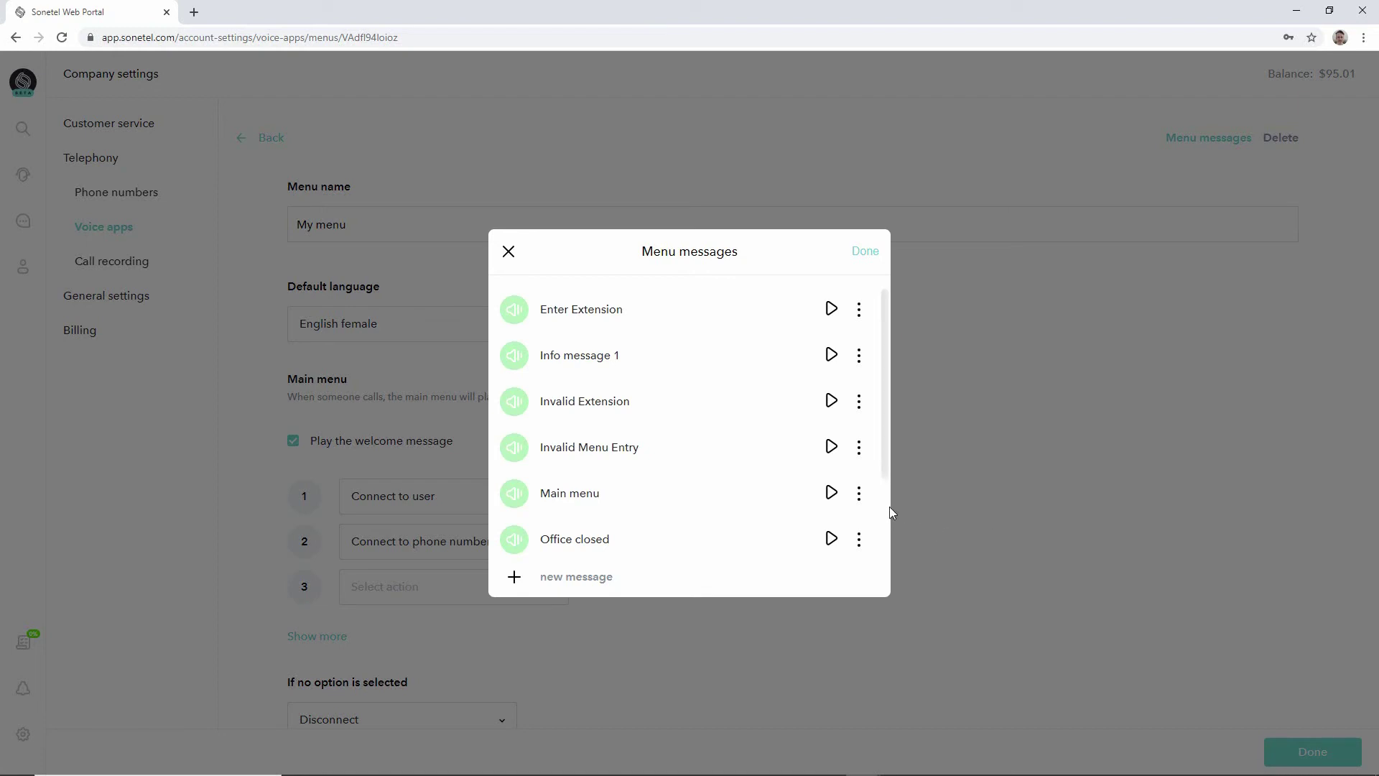
drag(886, 464, 885, 565)
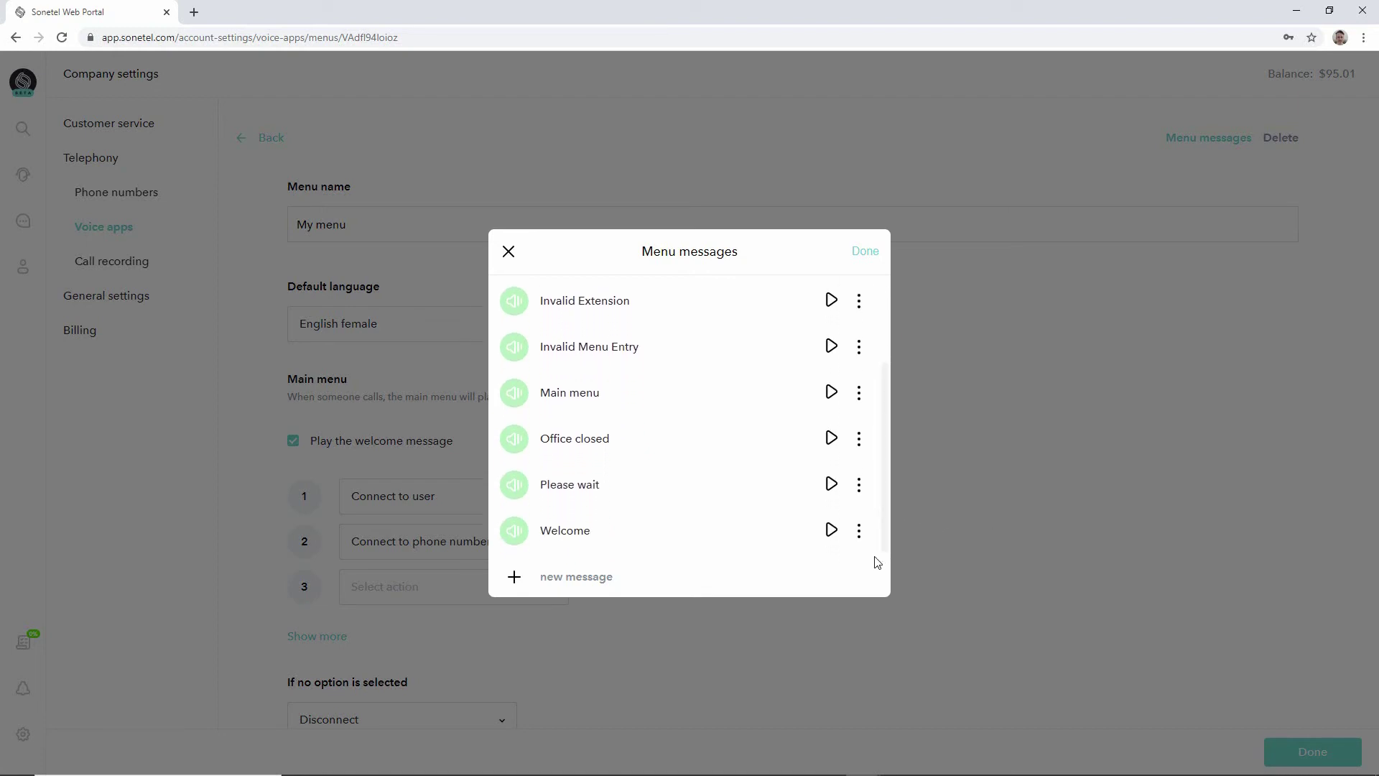
click(830, 533)
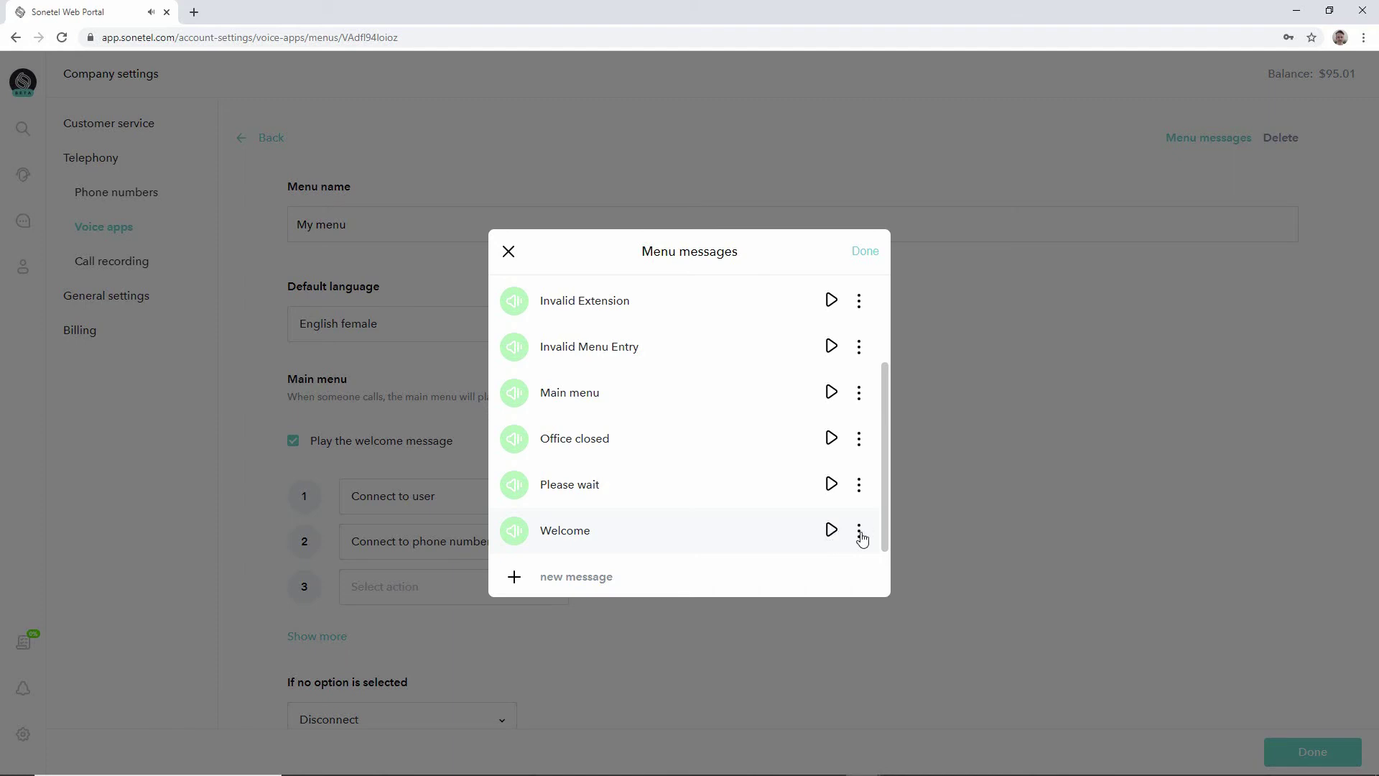
click(860, 536)
click(796, 544)
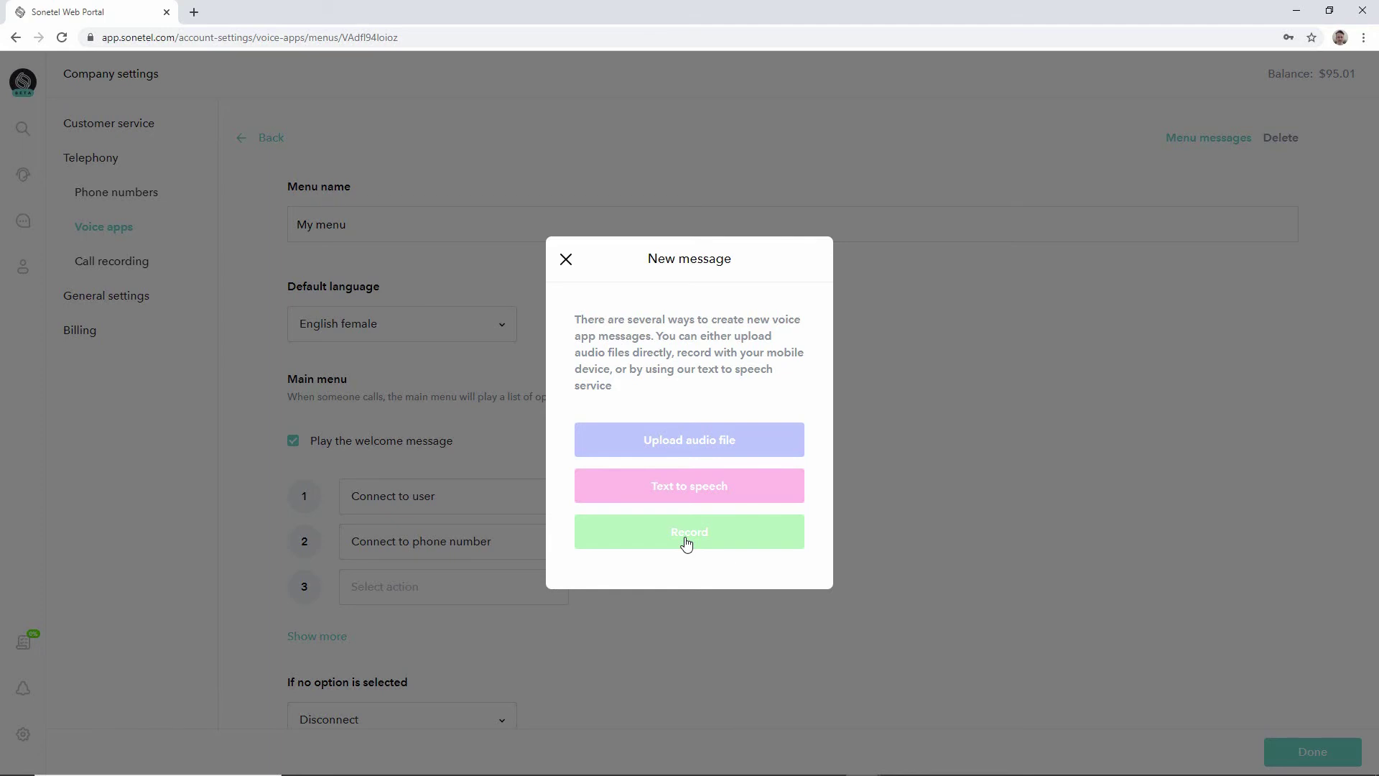
Draft 'Welcome to my company' as text to speech in English (USA) with voice M - Kenny and preview it.
click(691, 492)
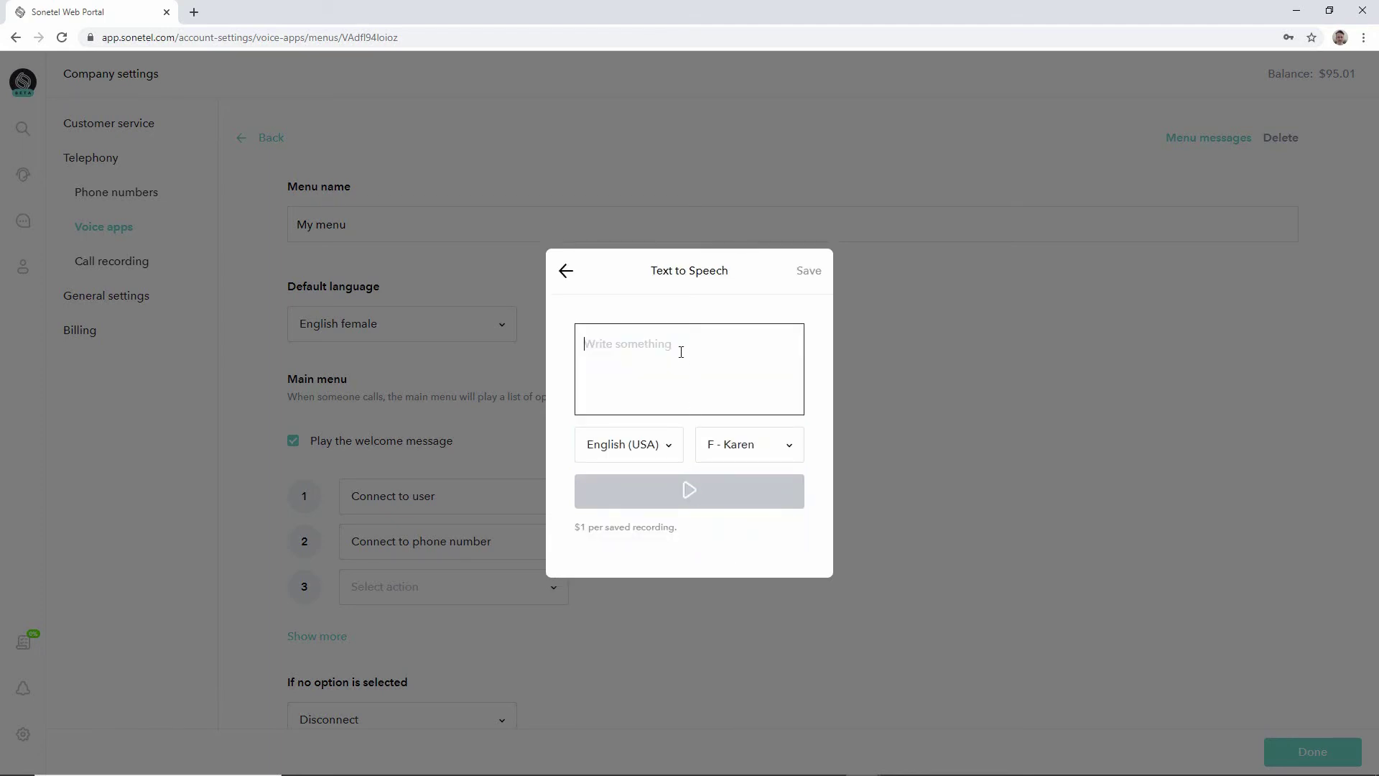
click(662, 446)
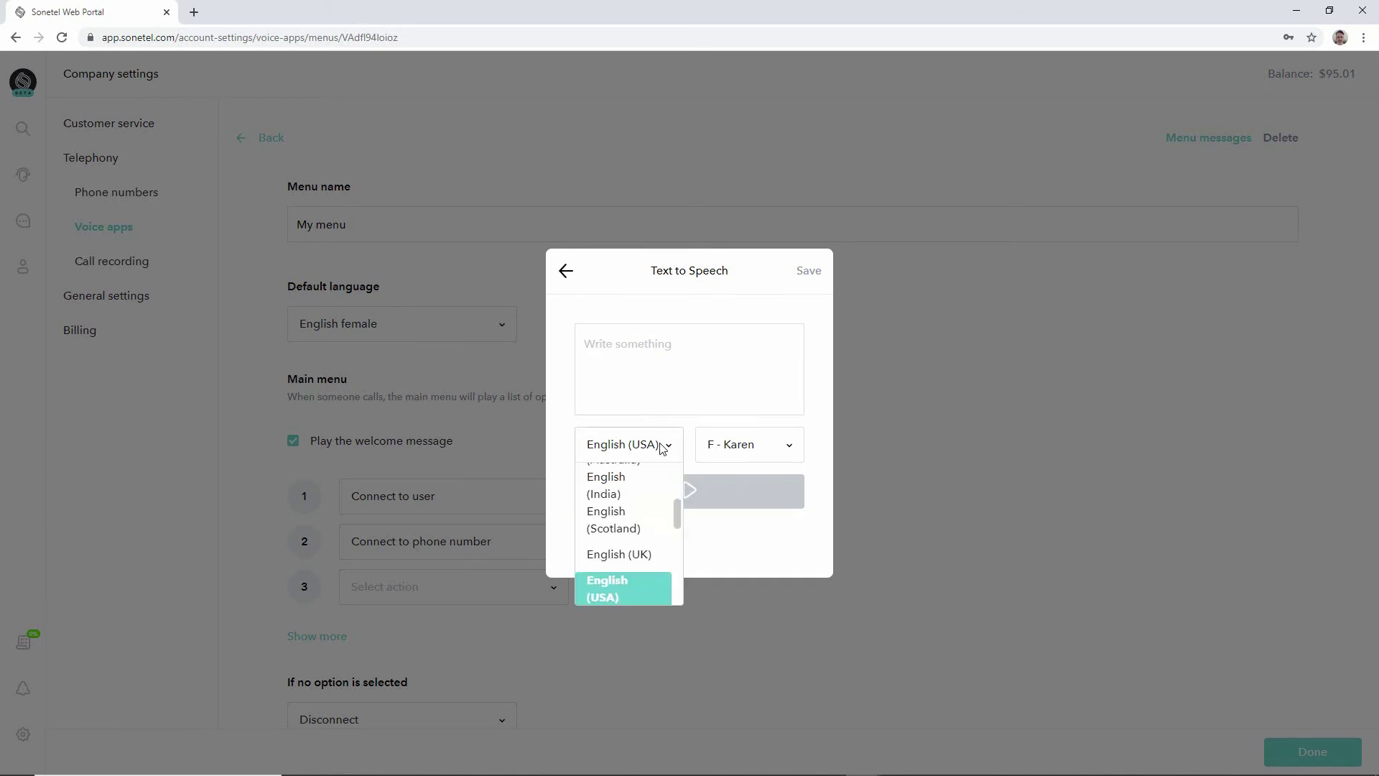
click(661, 446)
click(768, 444)
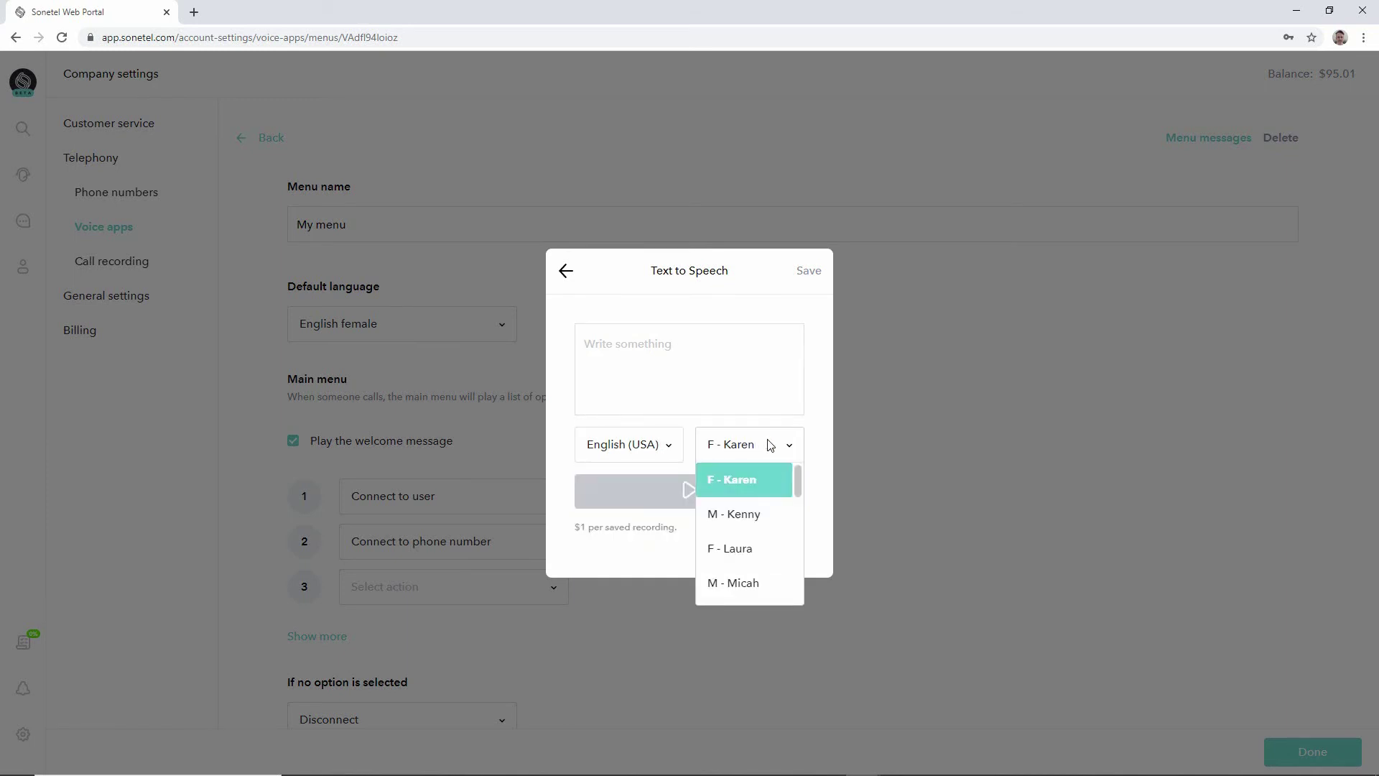
click(748, 512)
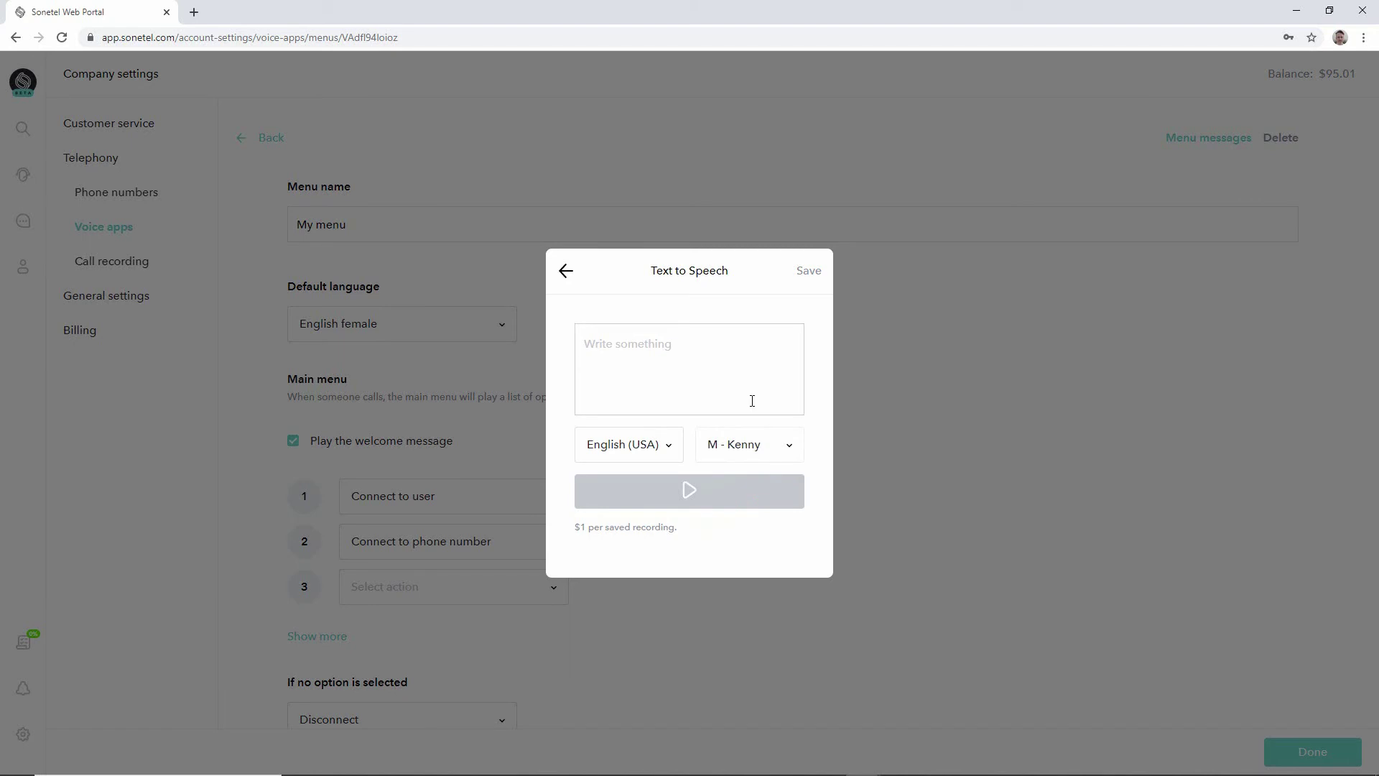
click(708, 346)
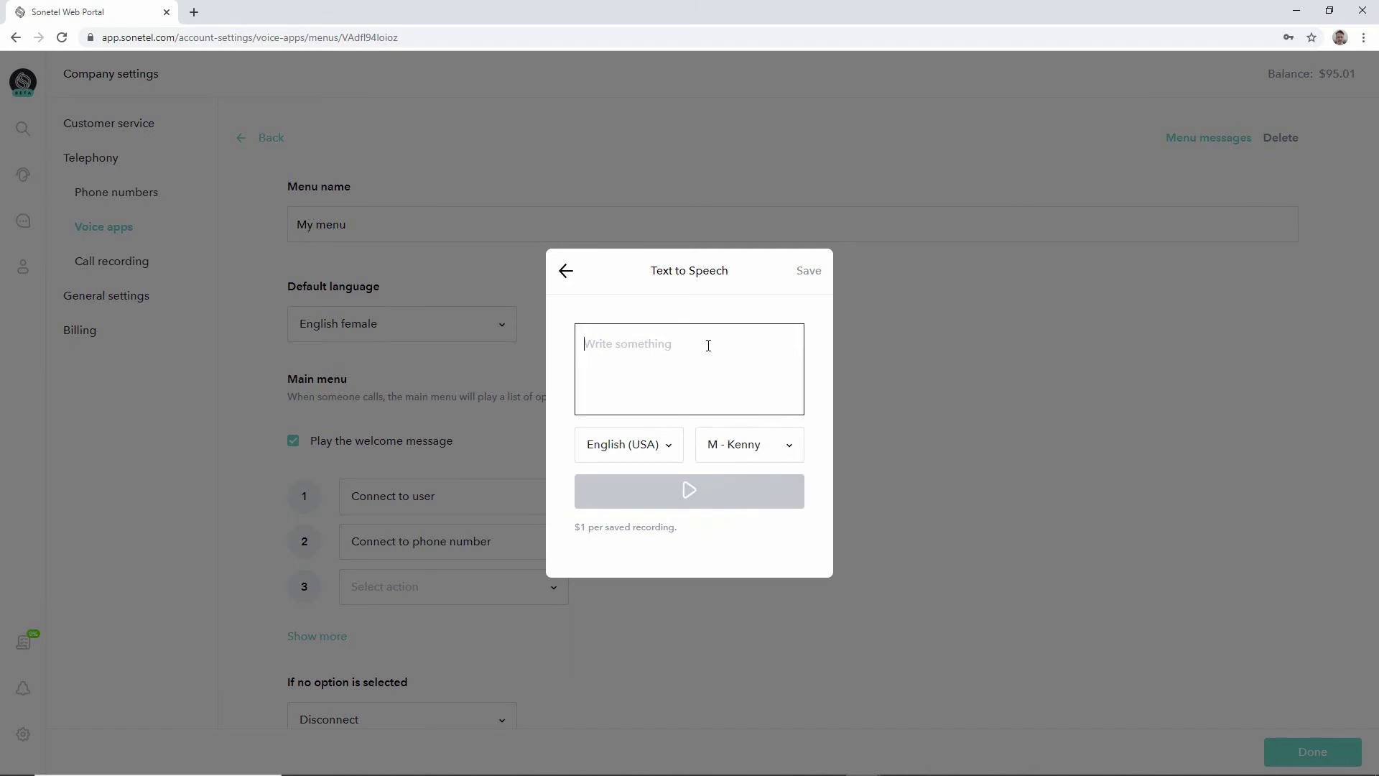
text(Welcome t)
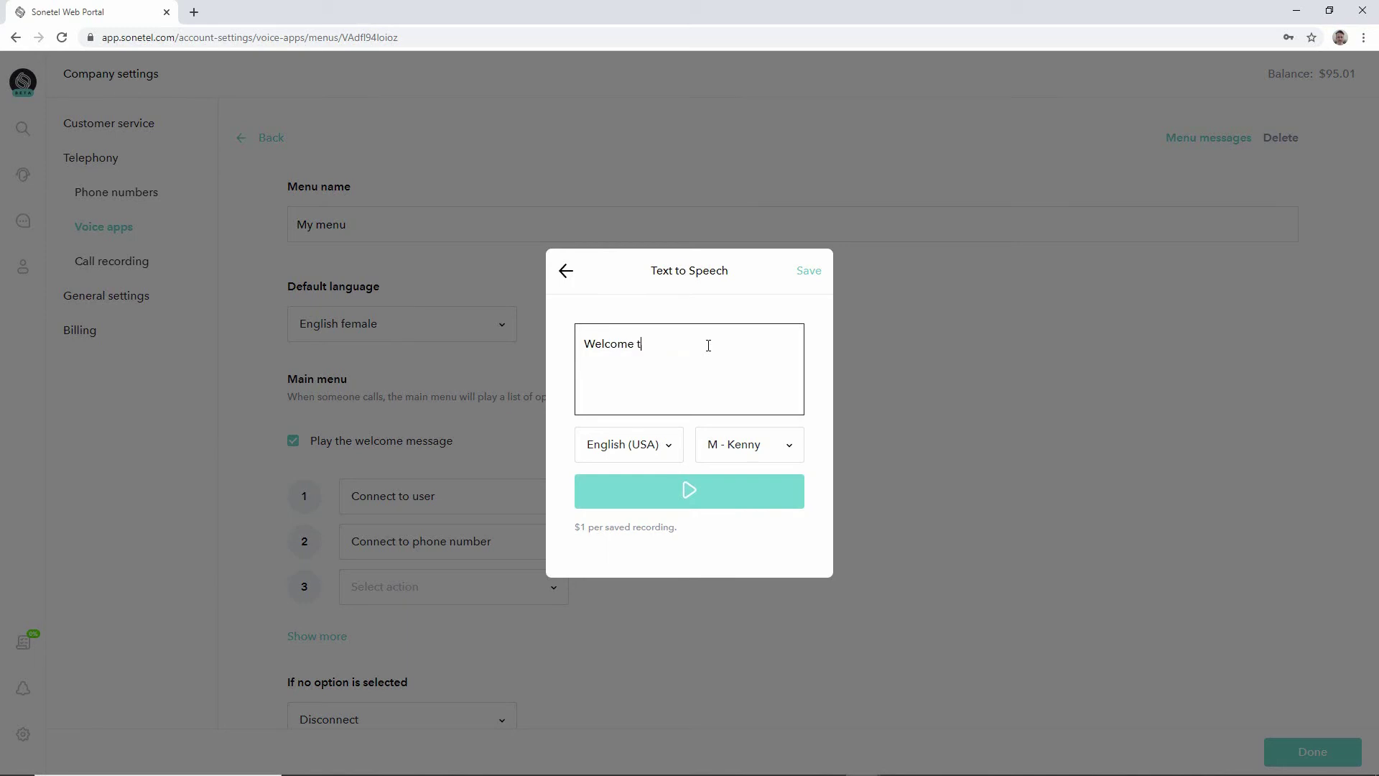
text(o my company)
click(683, 492)
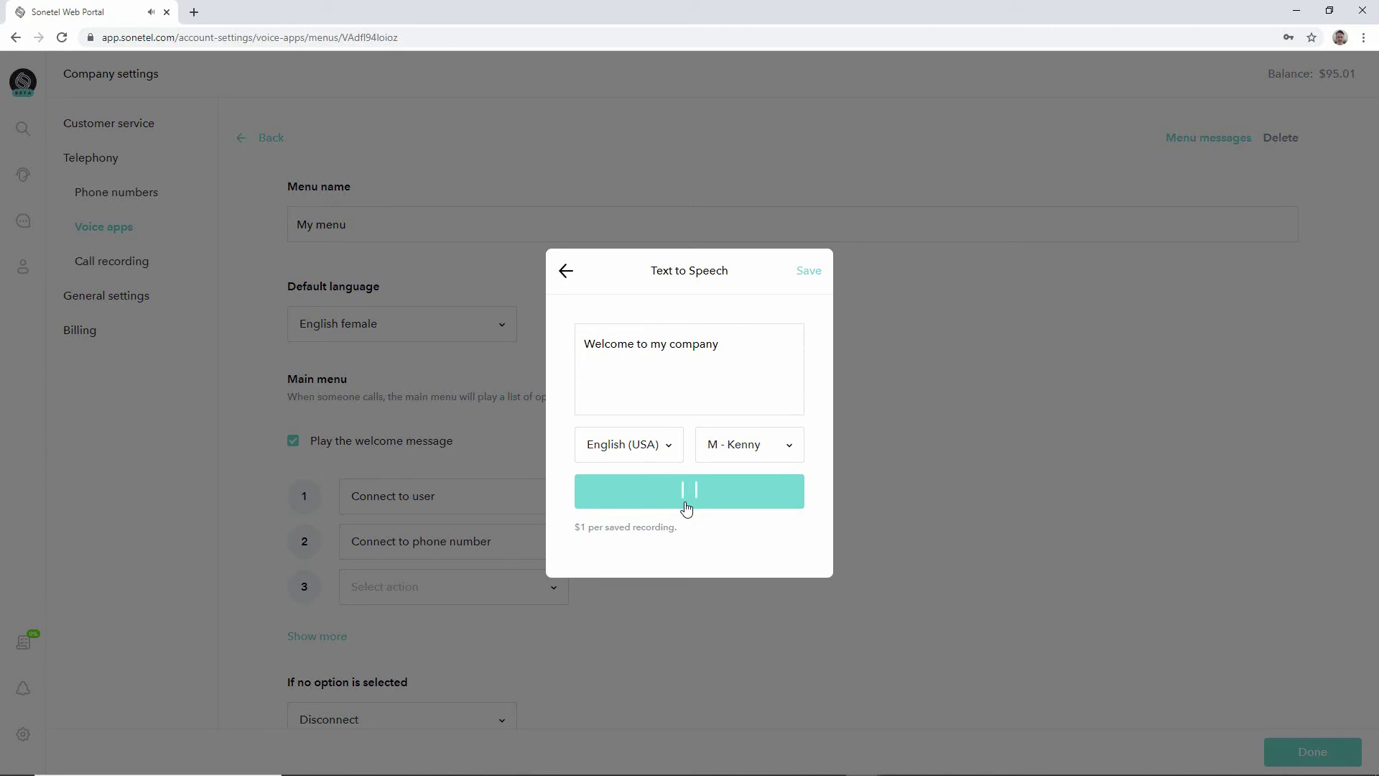
Switch the voice to F - Karen, preview the message again, then return to the creation choices.
click(787, 448)
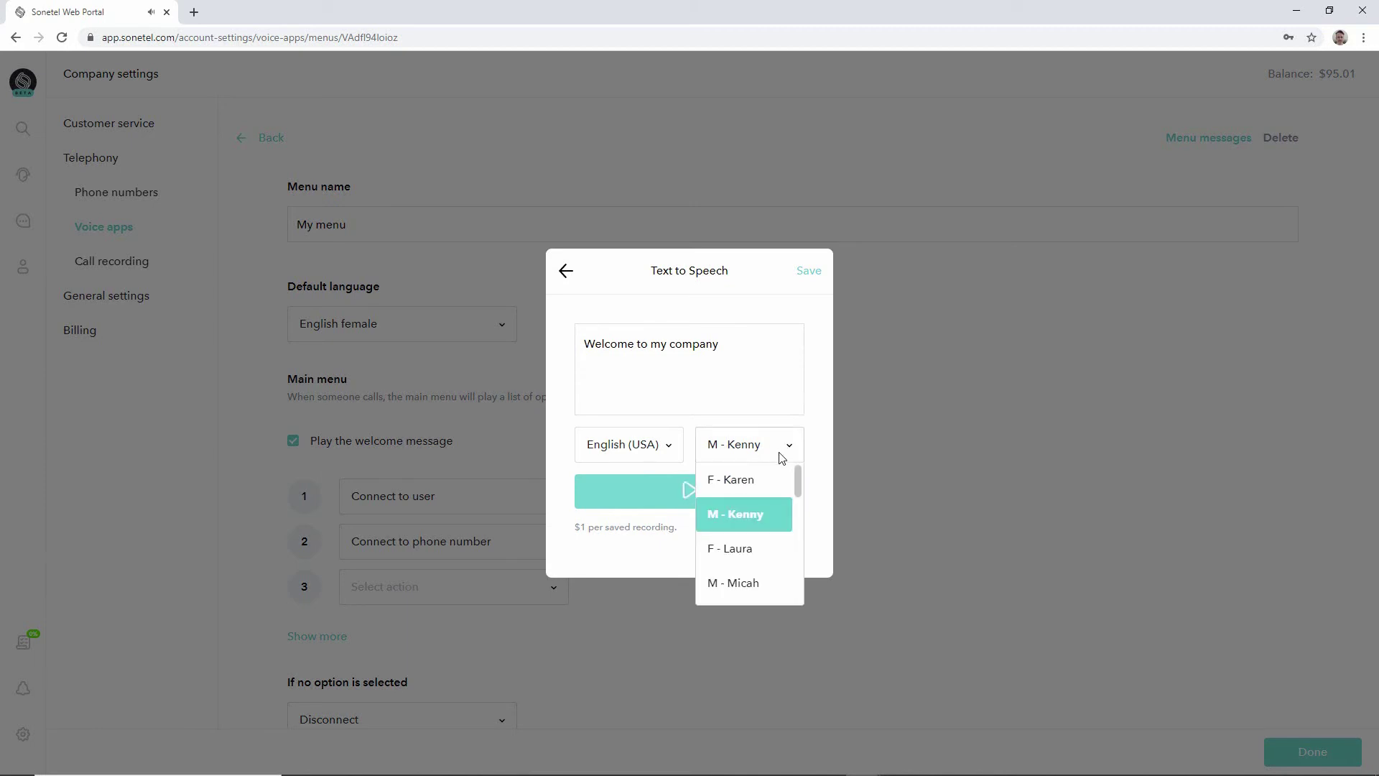
click(765, 486)
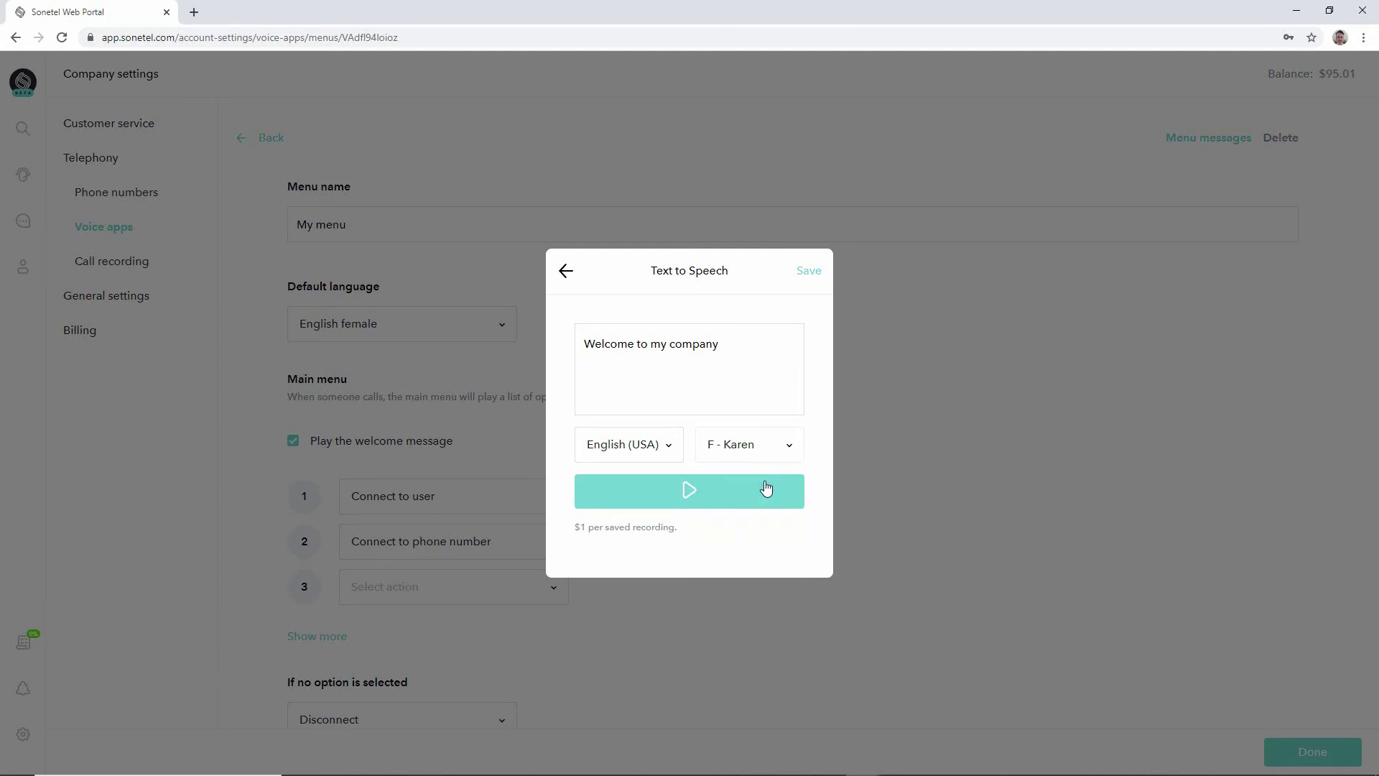
click(683, 497)
click(564, 272)
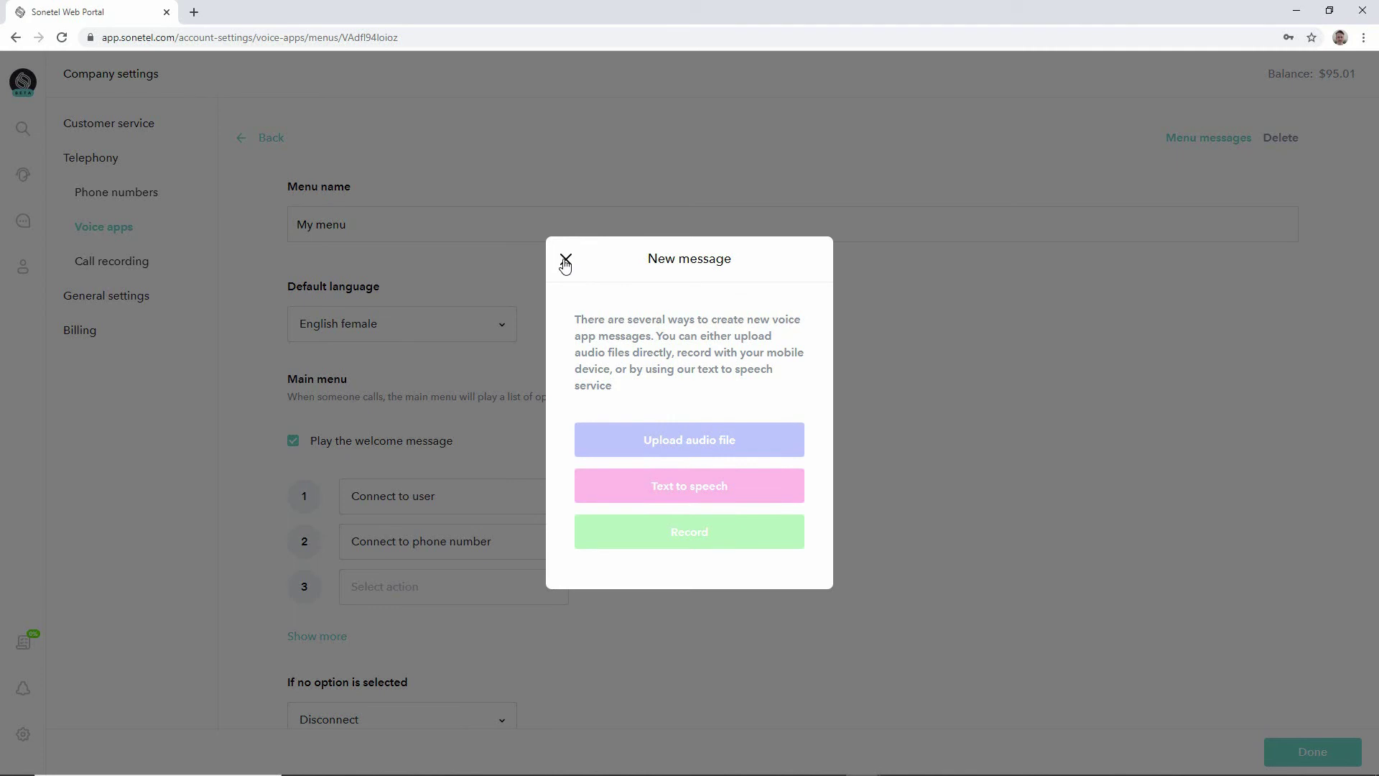
Discard the message draft and set option 3's action to Play a message.
click(565, 260)
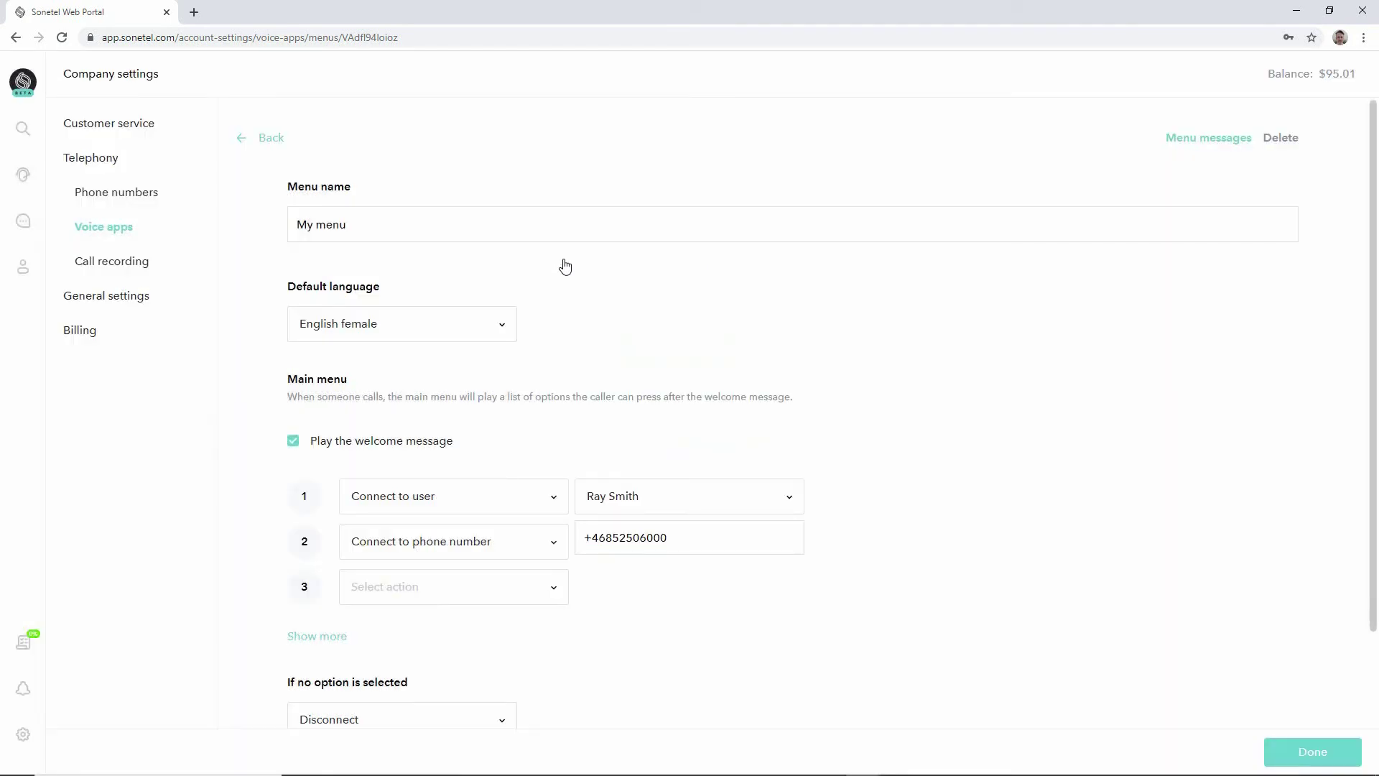
click(552, 590)
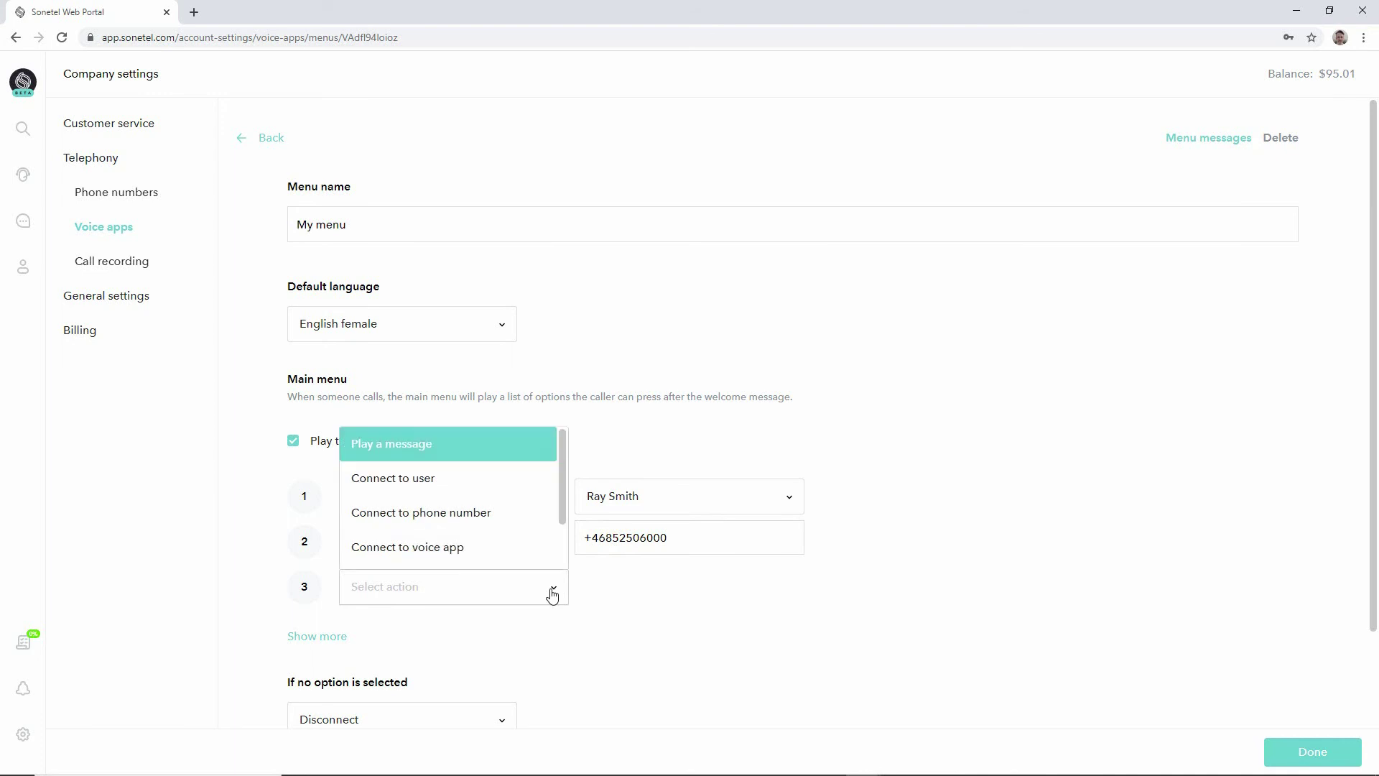
scroll(560, 549, down, 1)
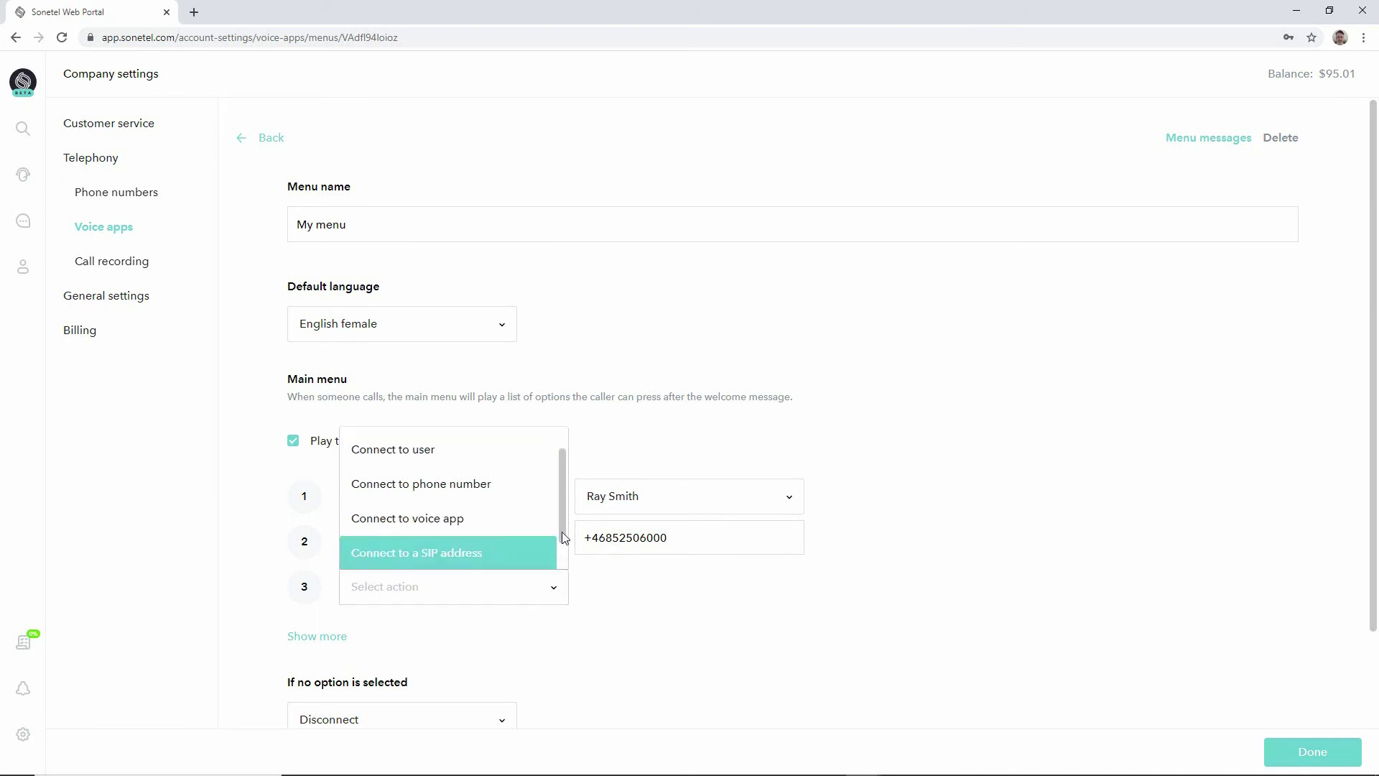
mouse_move(562, 532)
mouse_down()
mouse_move(562, 553)
mouse_move(563, 504)
mouse_up()
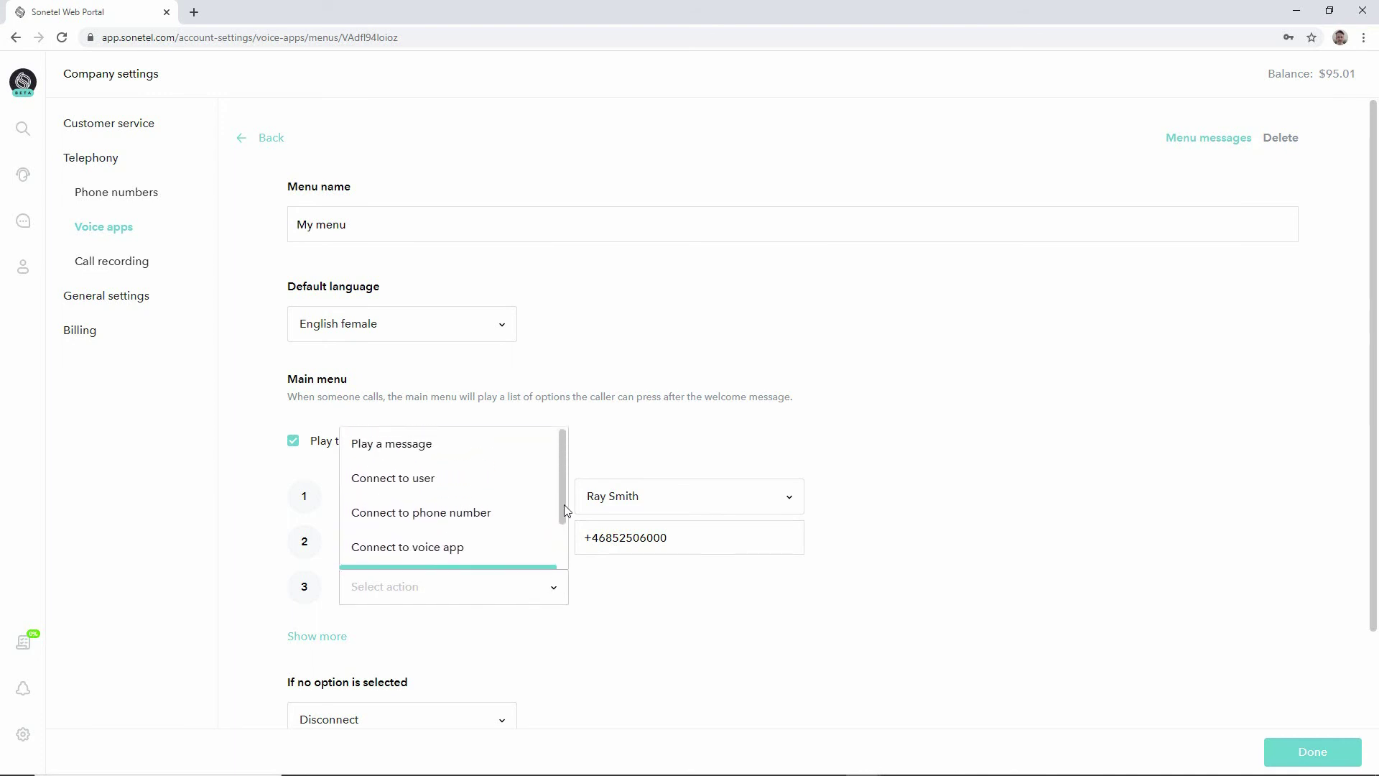
click(510, 449)
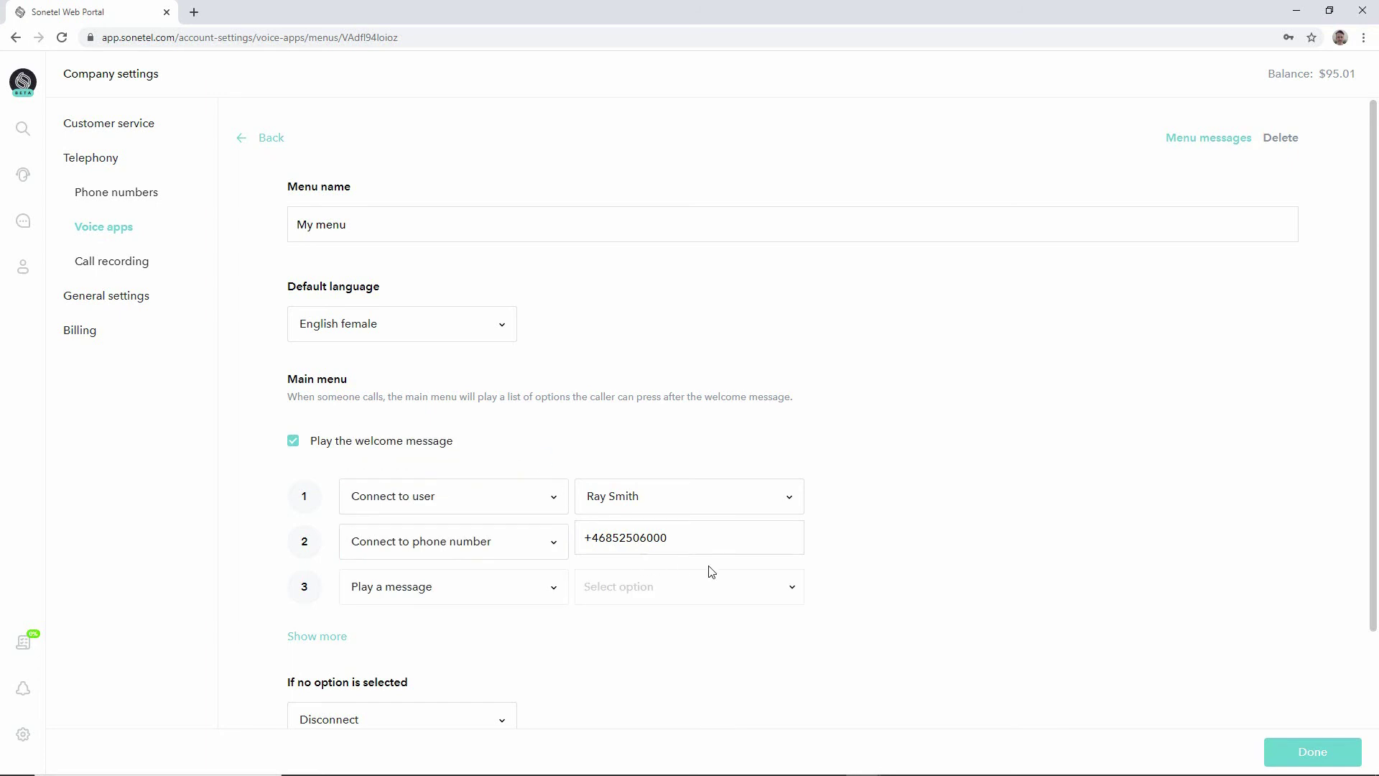
Browse the messages available for option 3 without selecting one.
click(778, 593)
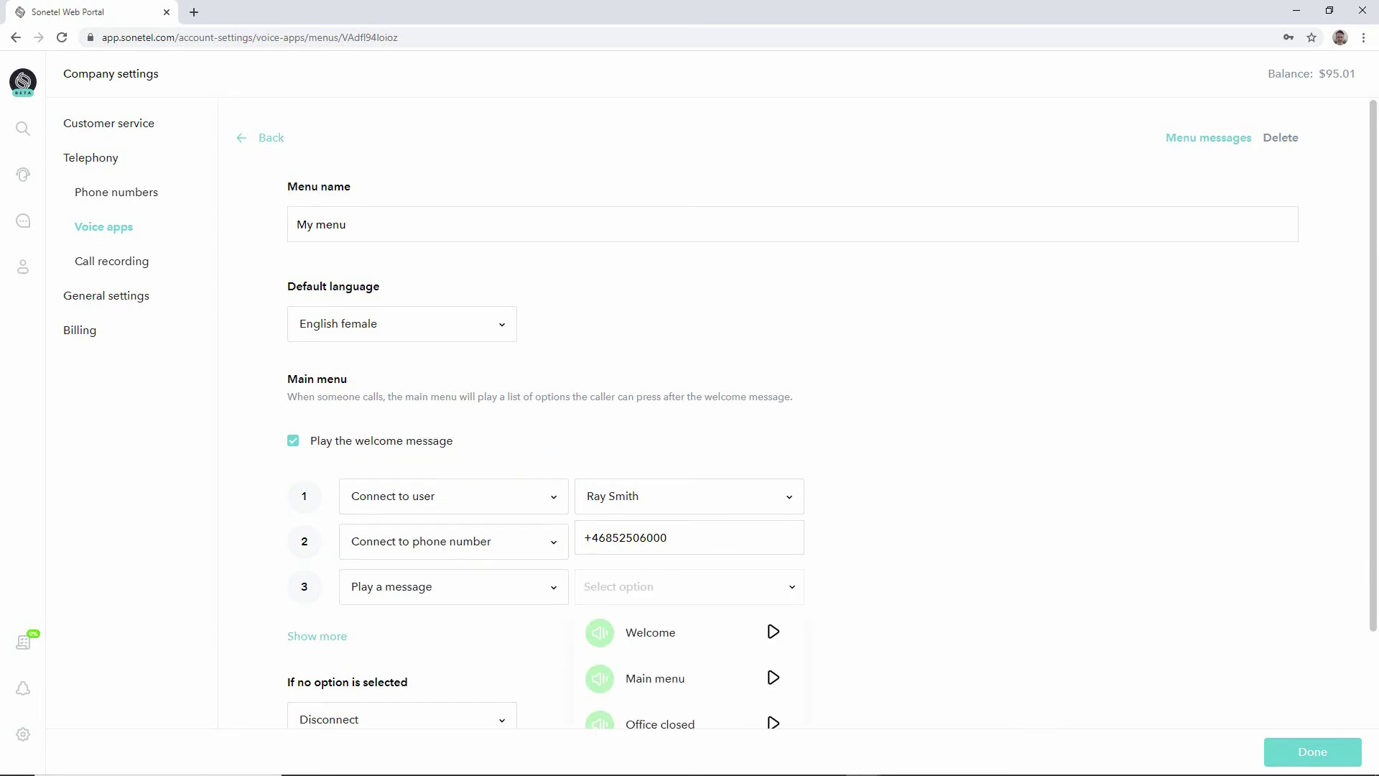
click(1377, 574)
drag(1377, 574, 1373, 675)
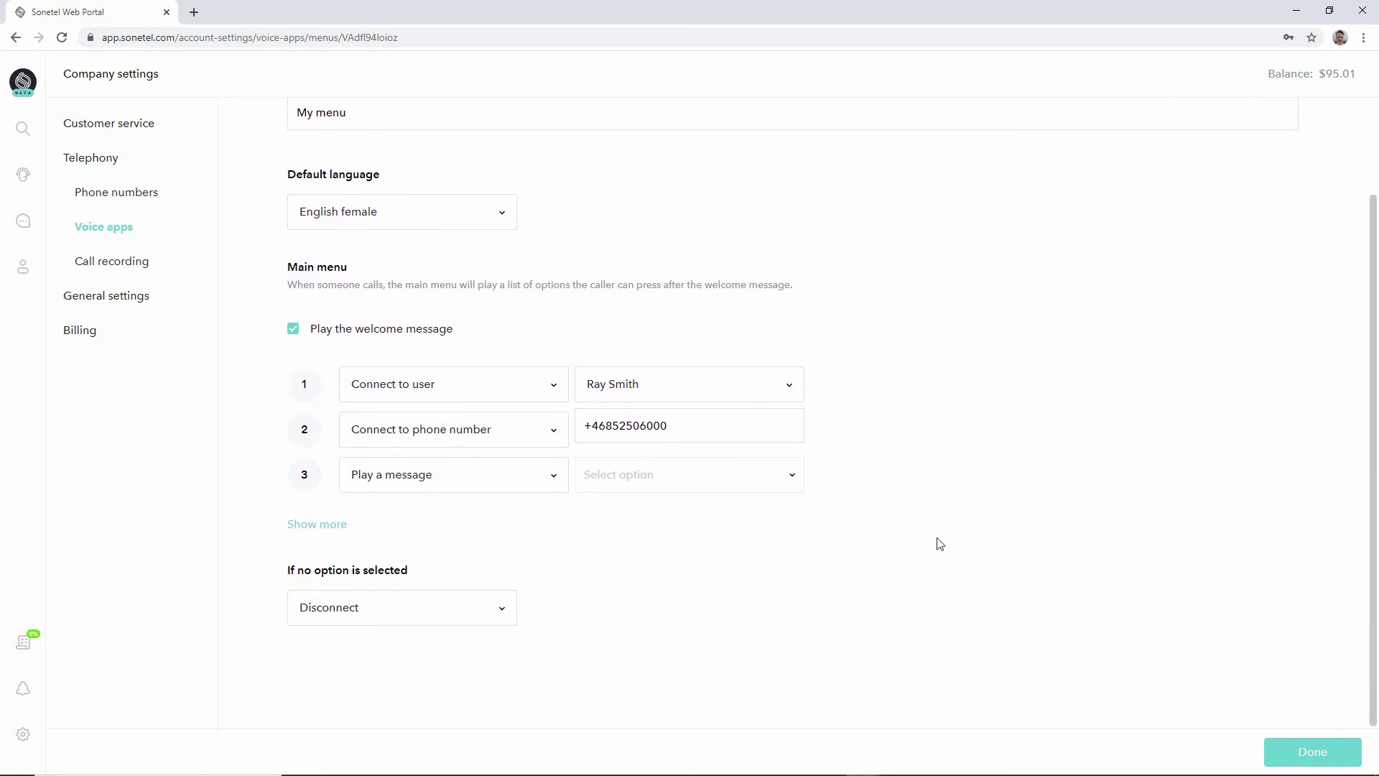
click(796, 481)
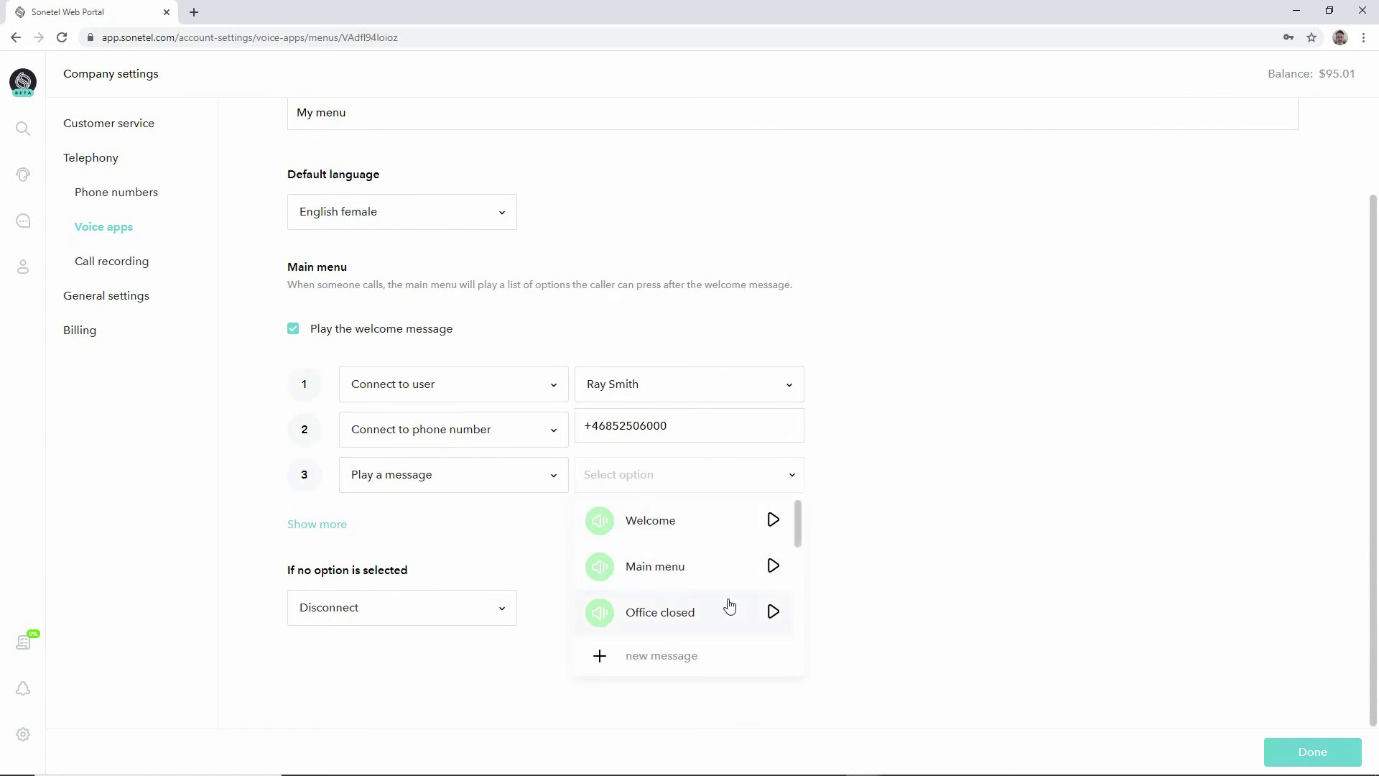
Start a new message for option 3, cancel it, and scroll back up the menu page.
click(662, 656)
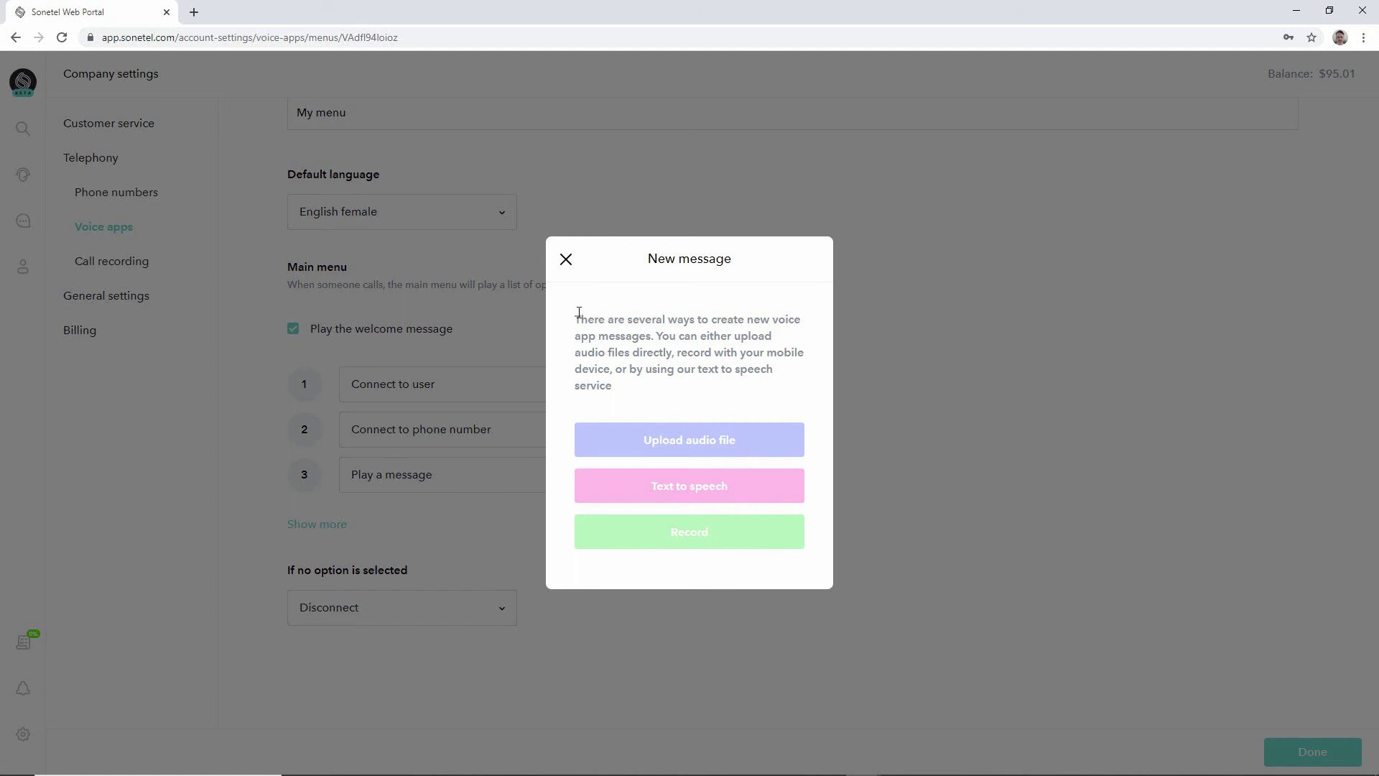
click(564, 260)
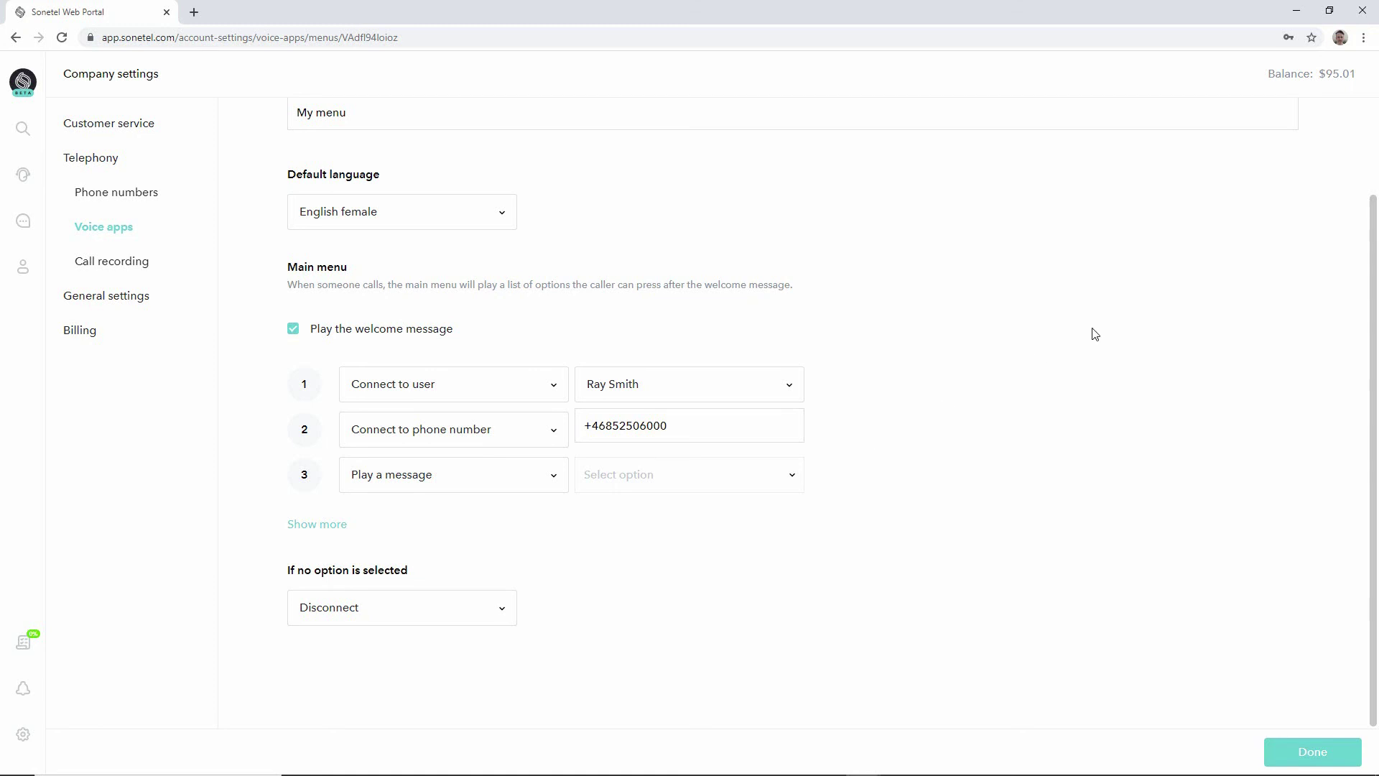
drag(1375, 355, 1375, 234)
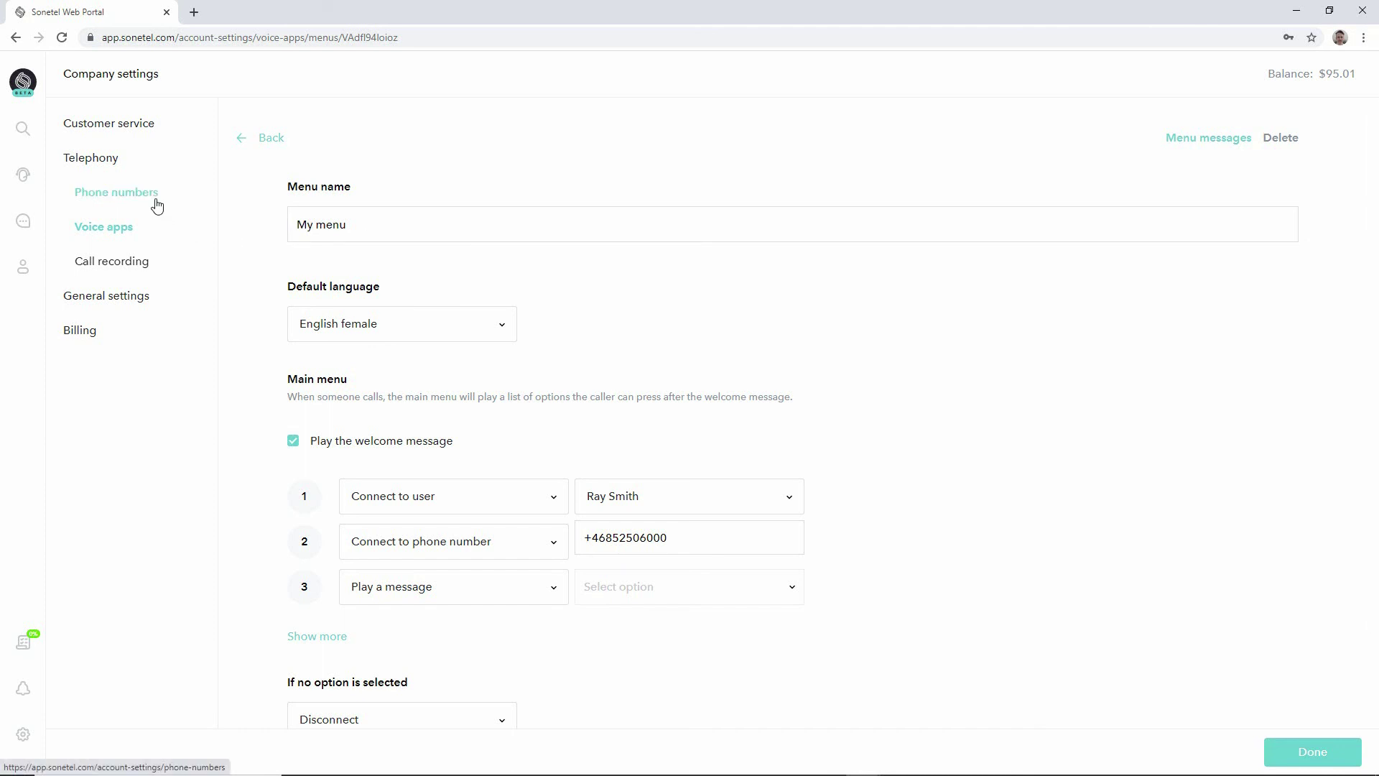
Save My menu, then set the USA, New York number's call forwarding to the My menu voice app.
click(1296, 758)
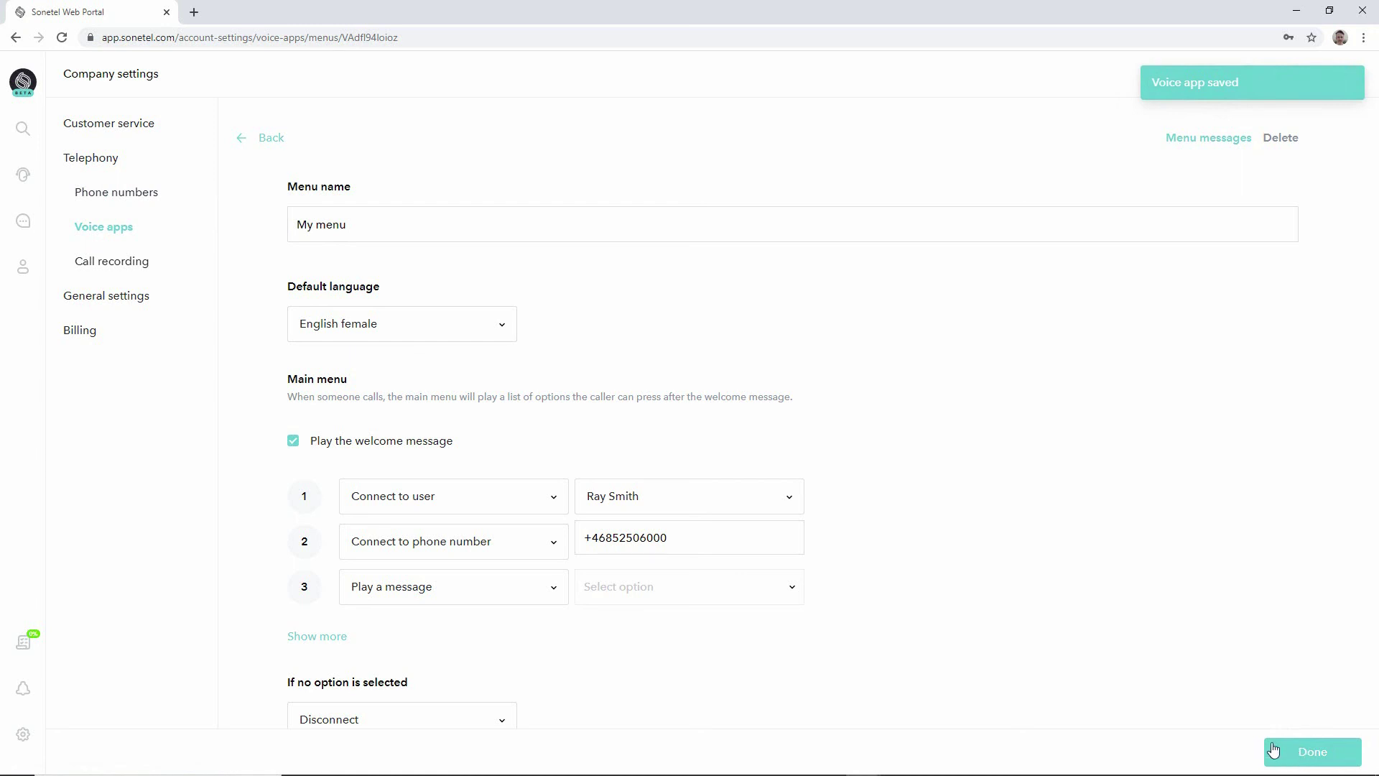
click(112, 199)
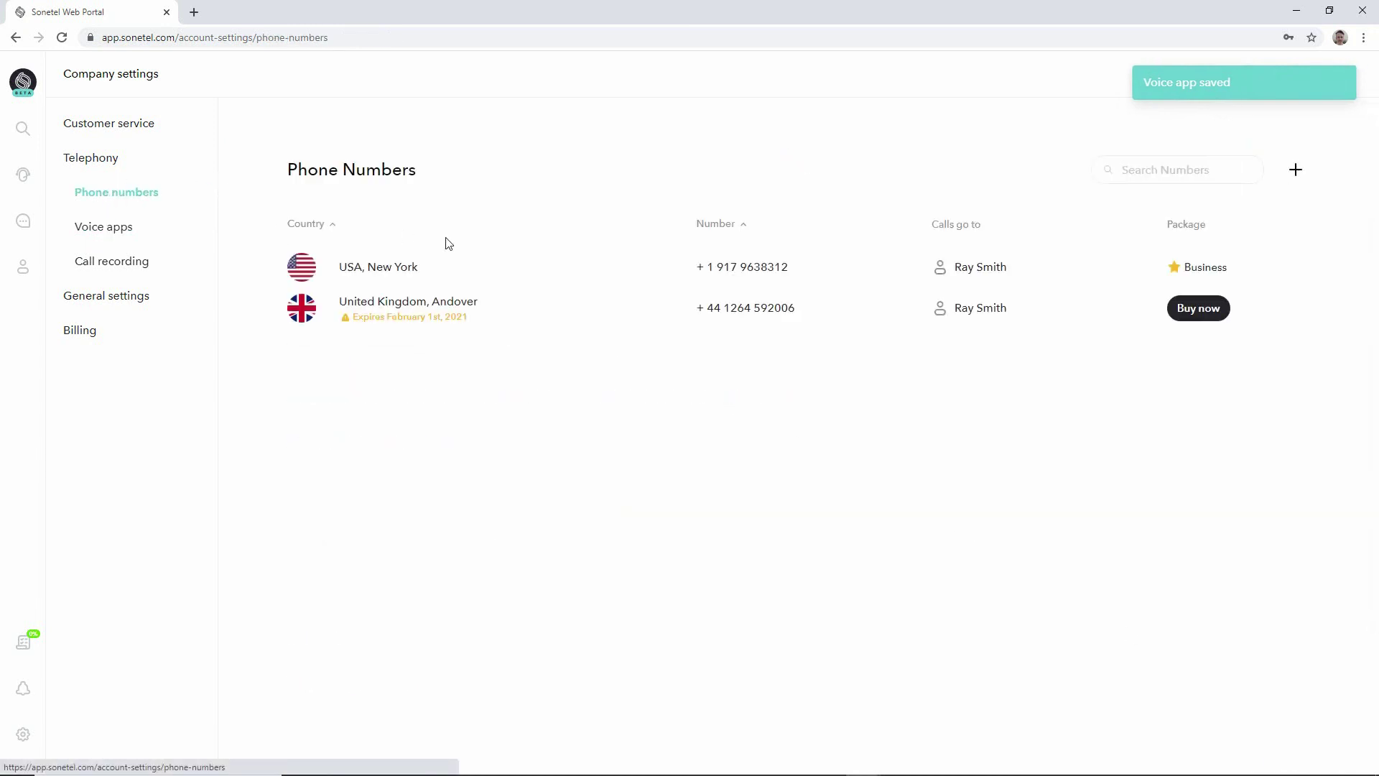
click(409, 272)
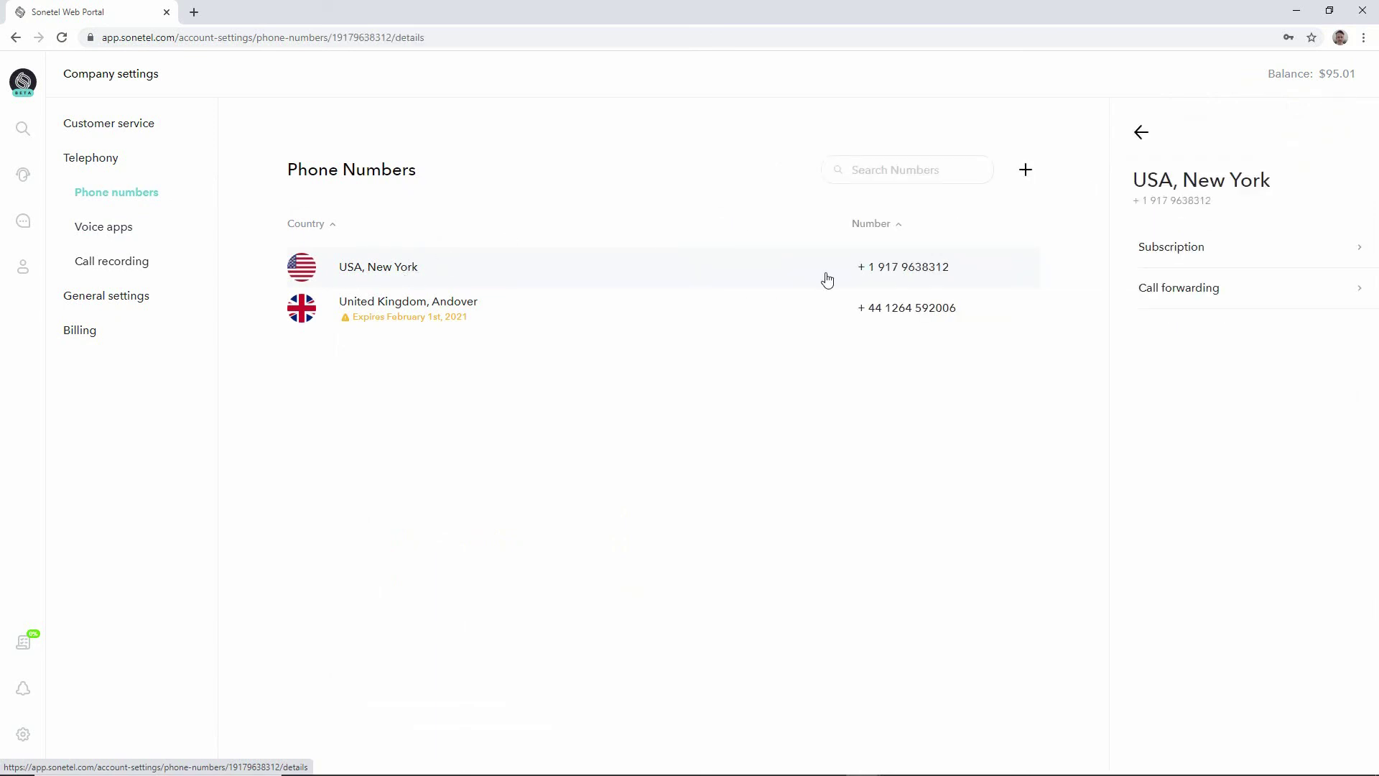
click(1196, 288)
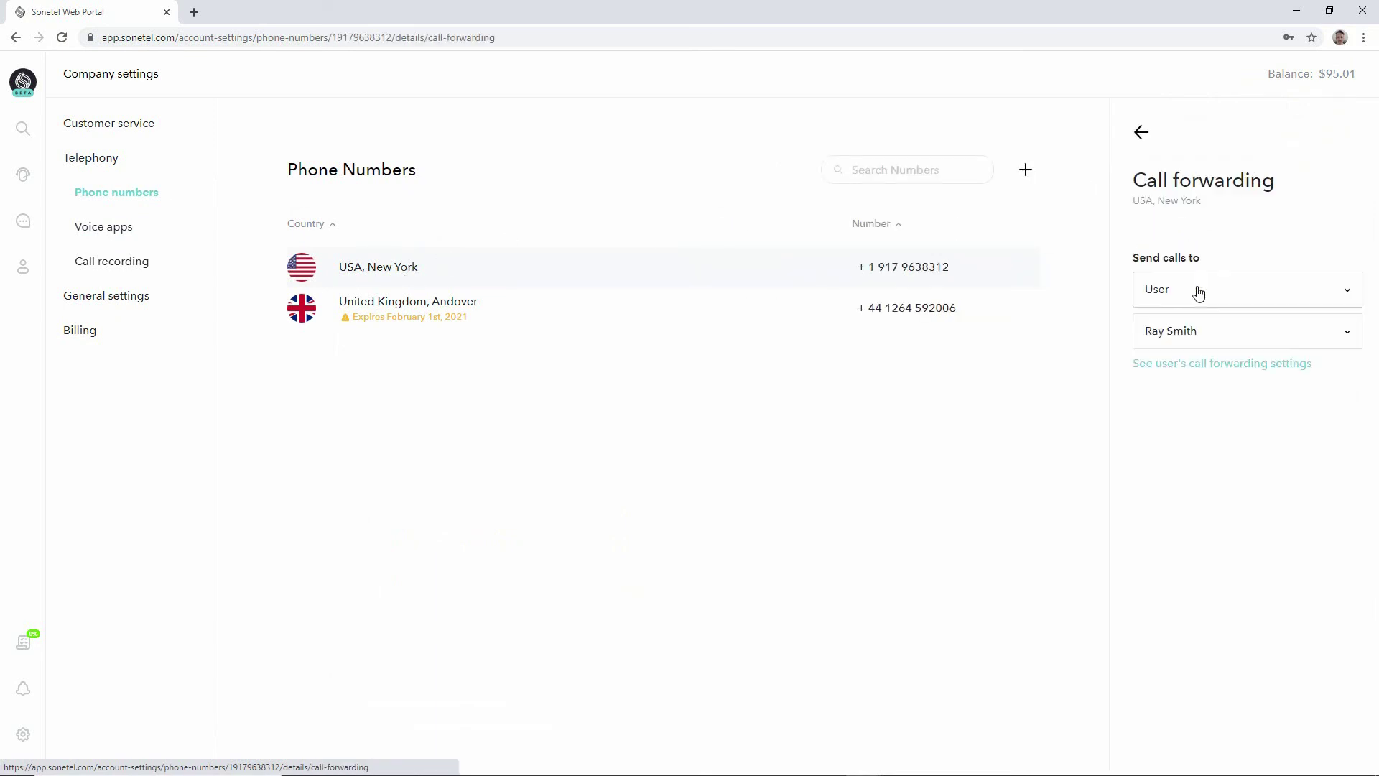
click(1345, 288)
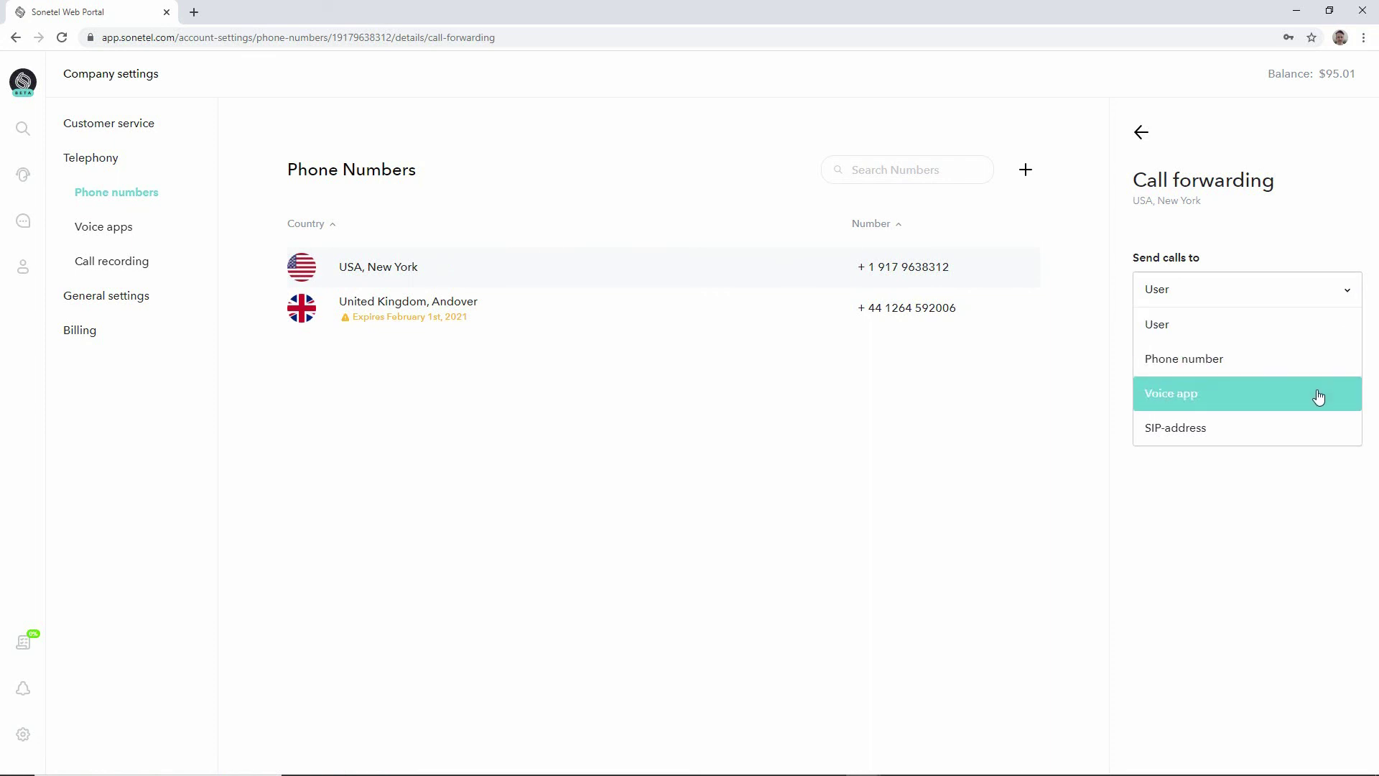
click(1318, 397)
click(1347, 335)
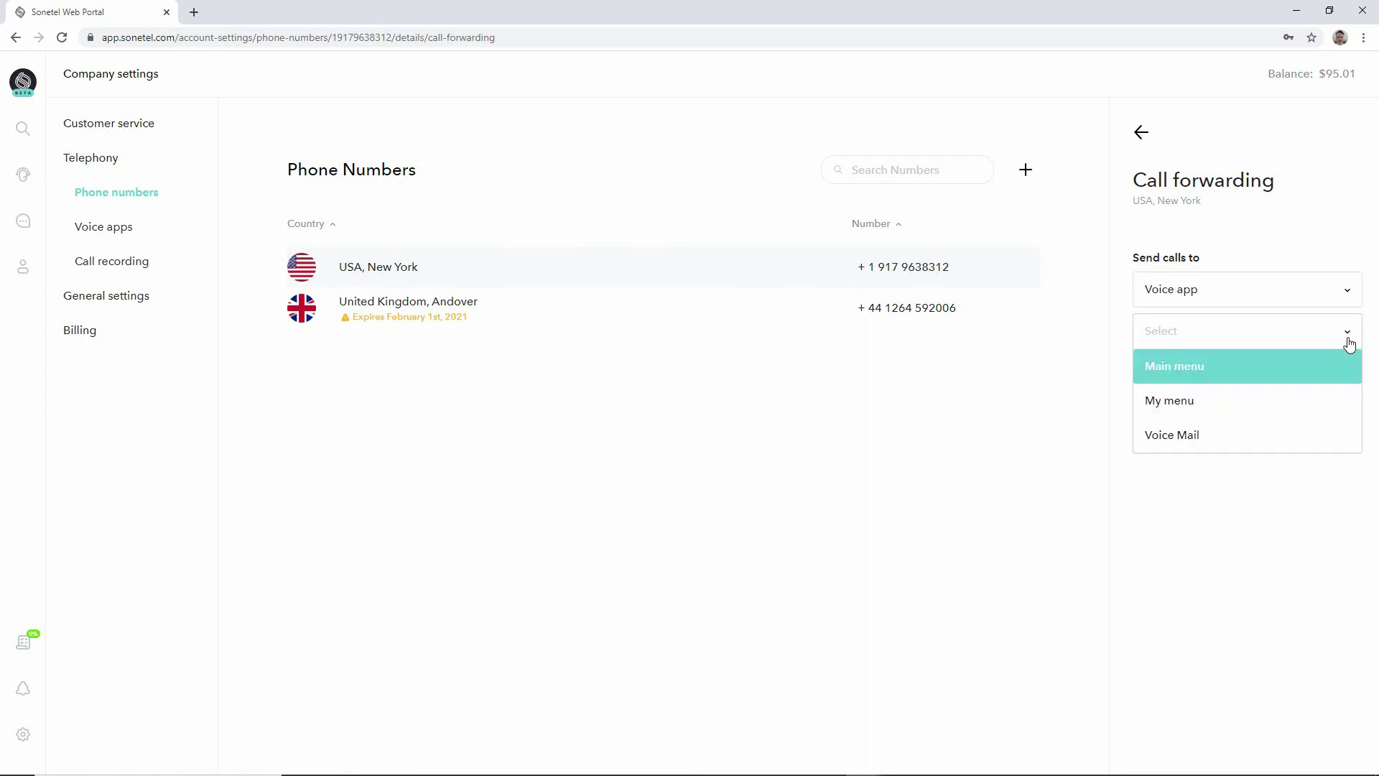
click(1307, 399)
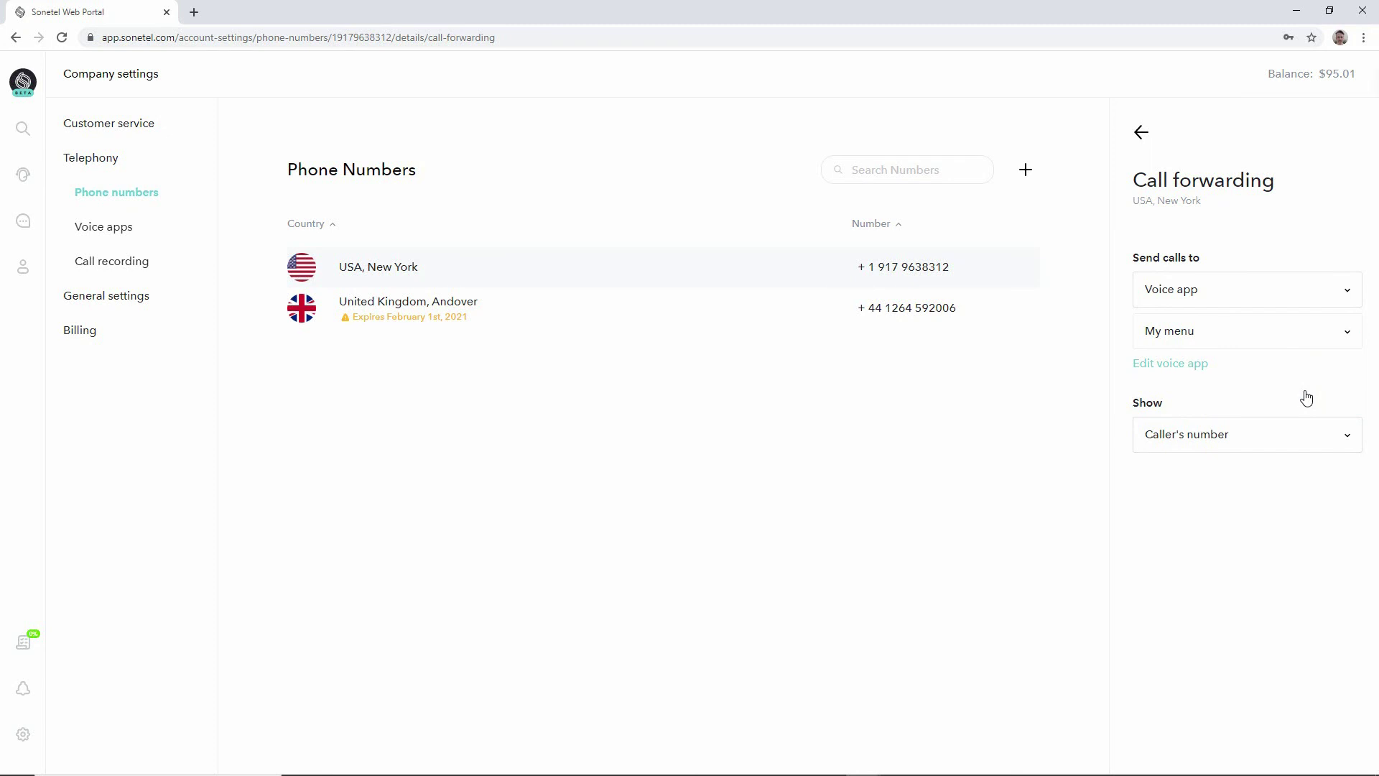